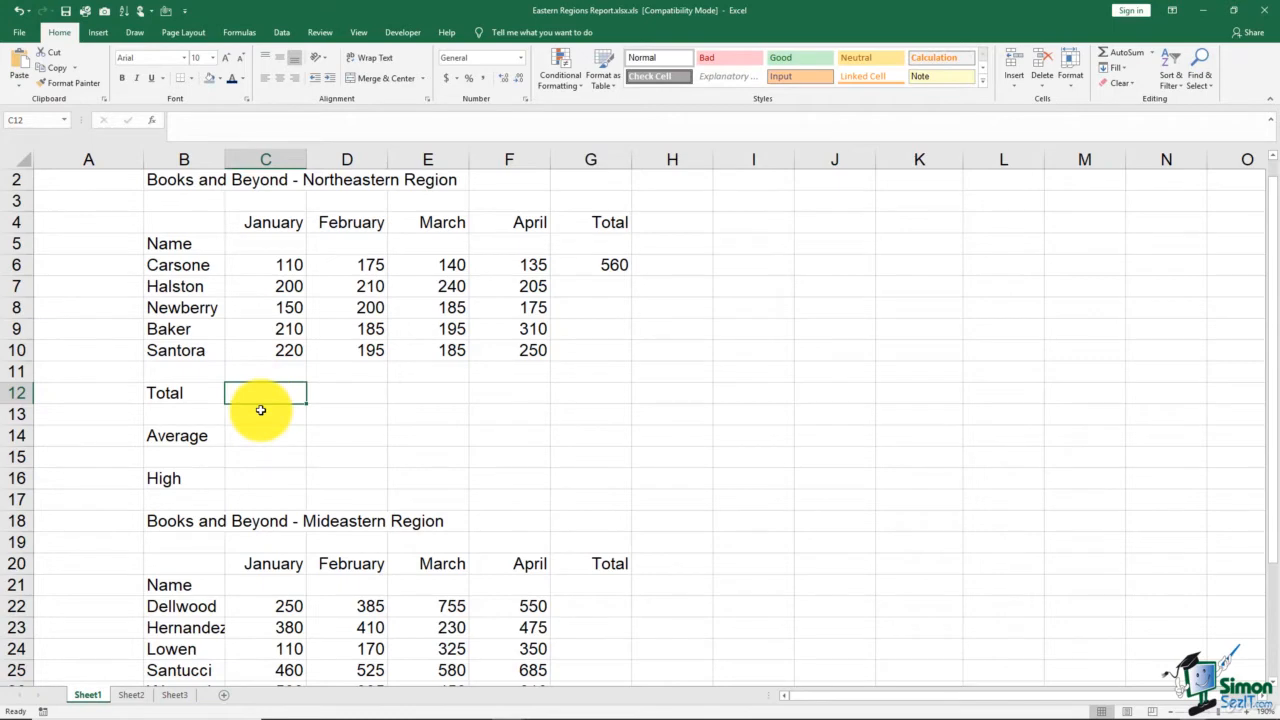
# Total the January sales in C12 with AutoSum over C6:C10 and check the resulting formula
pyautogui.scroll(1, 260, 410)
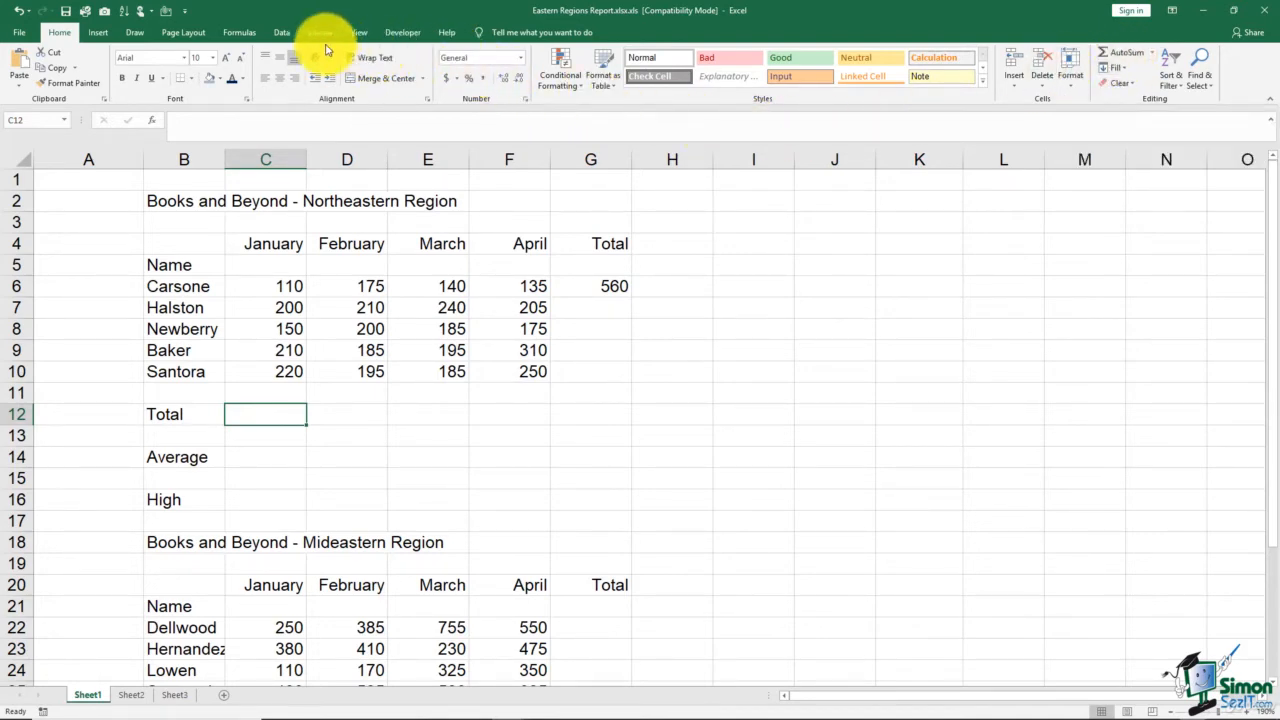
pyautogui.click(236, 33)
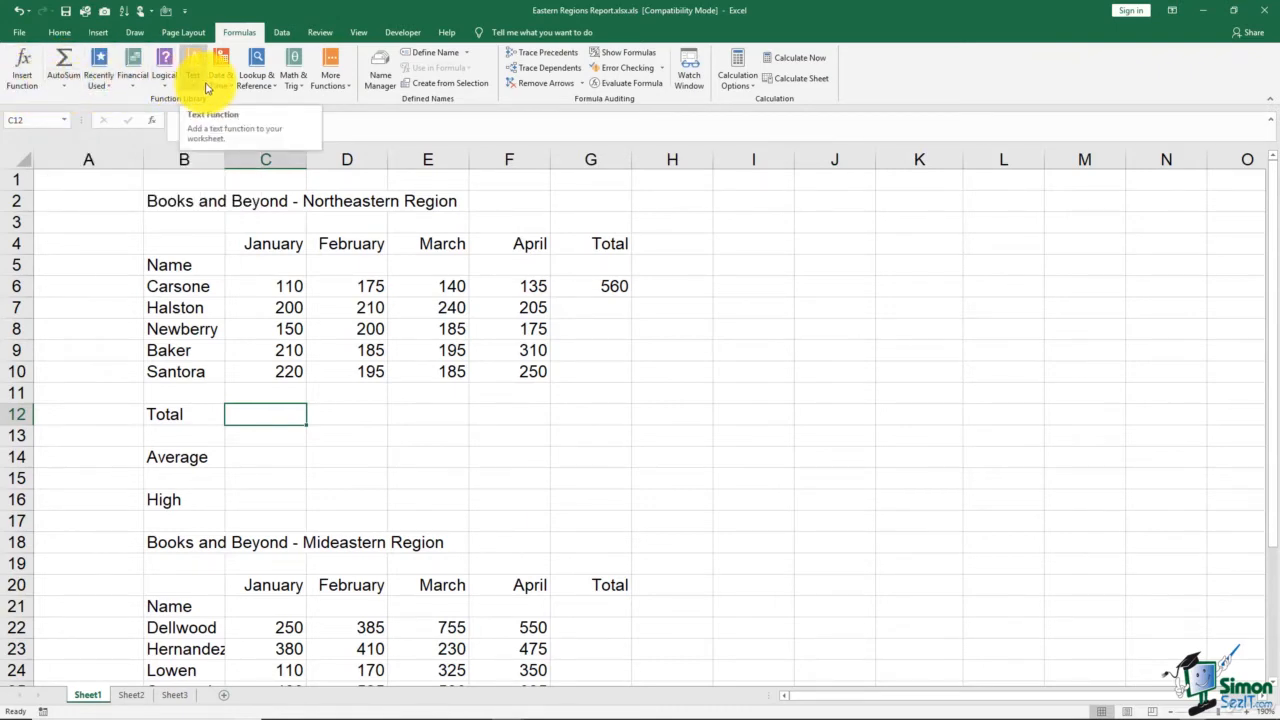
pyautogui.click(66, 66)
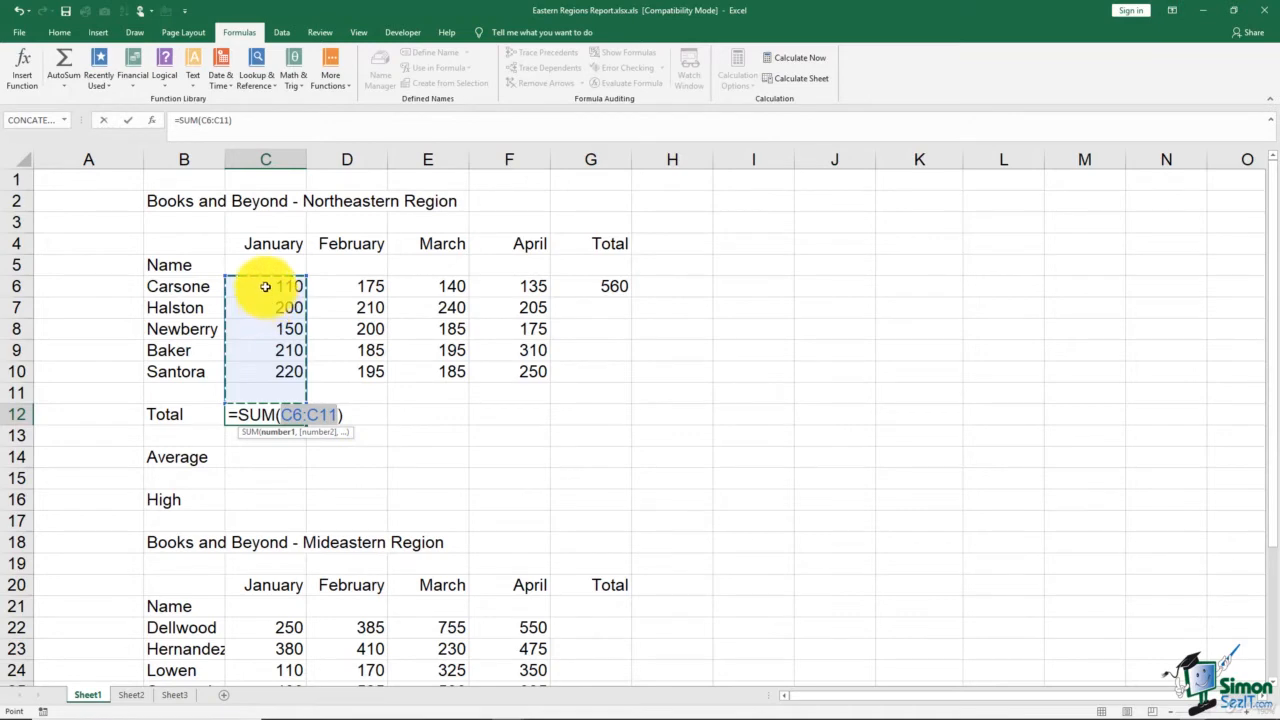
pyautogui.moveTo(264, 286); pyautogui.dragTo(262, 373)
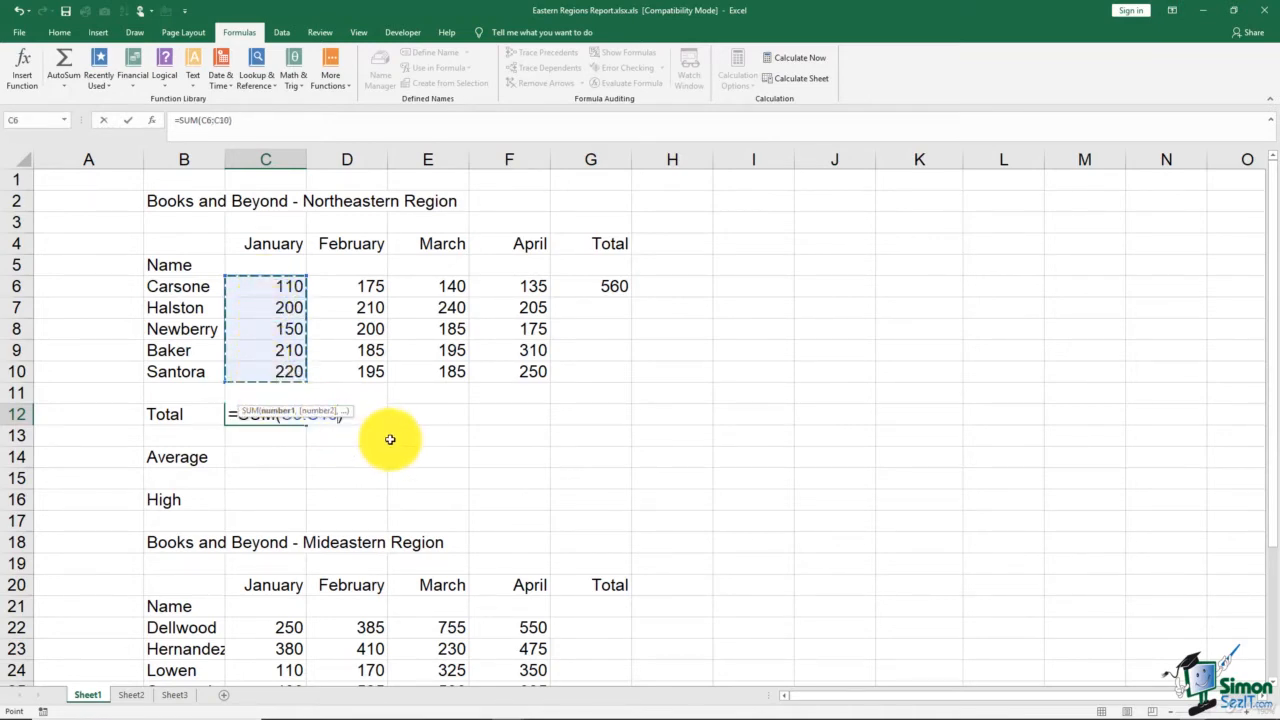
pyautogui.press('Return')
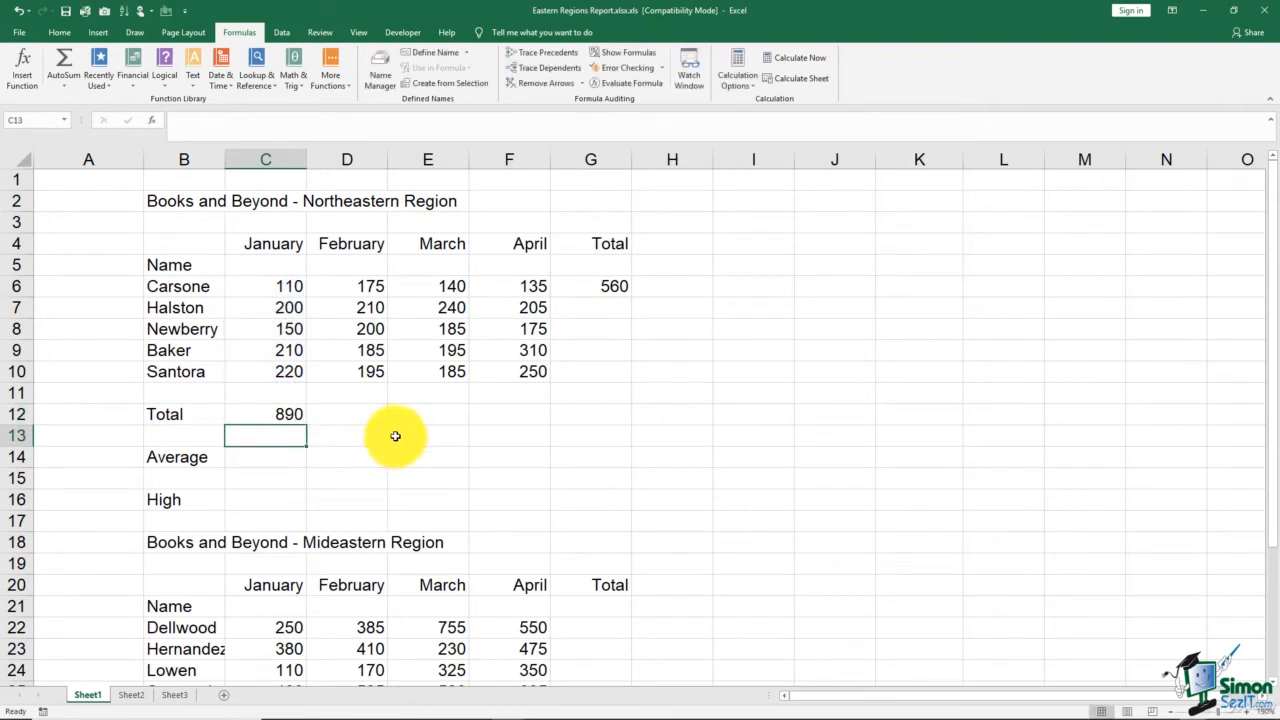
pyautogui.doubleClick(290, 414)
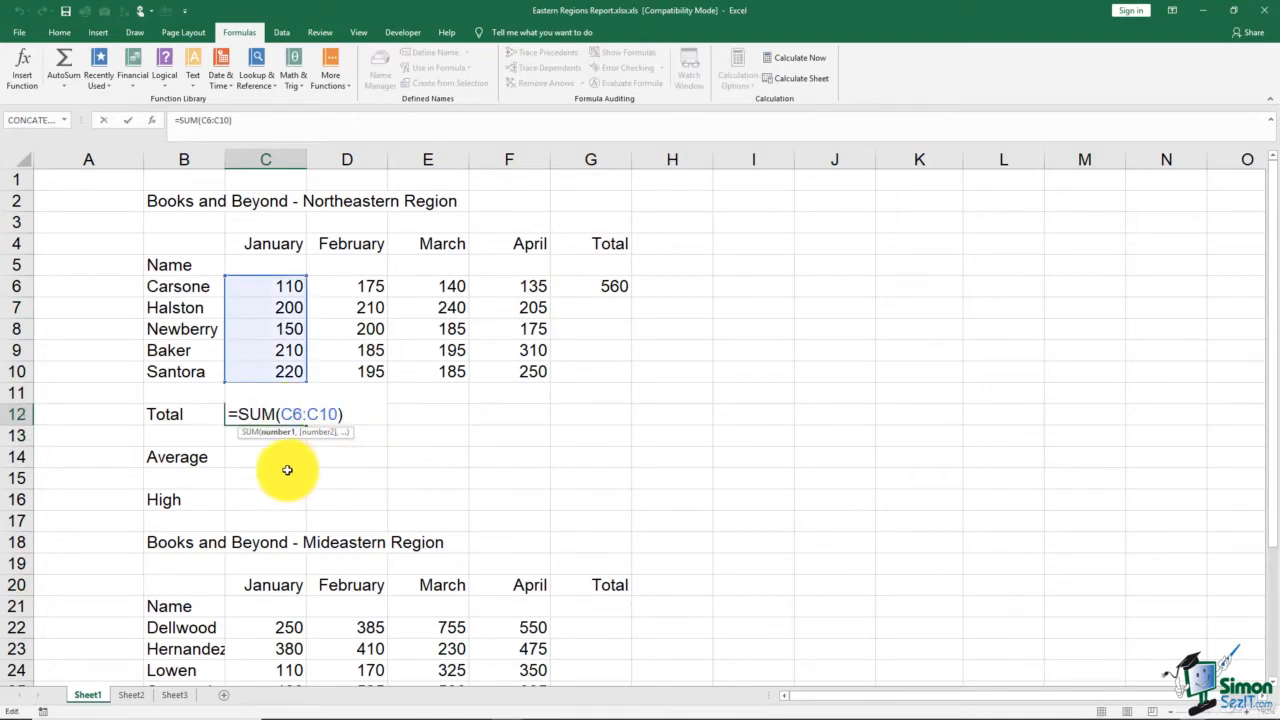
pyautogui.click(230, 414)
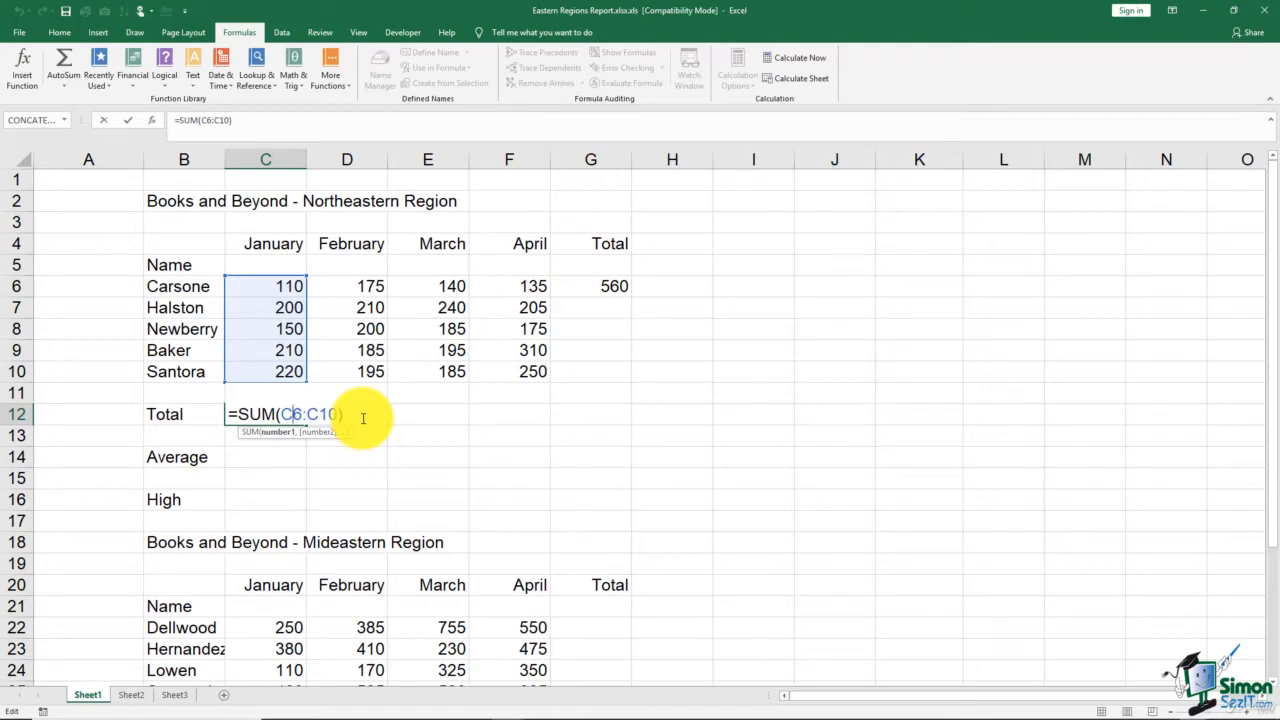
pyautogui.press('Return')
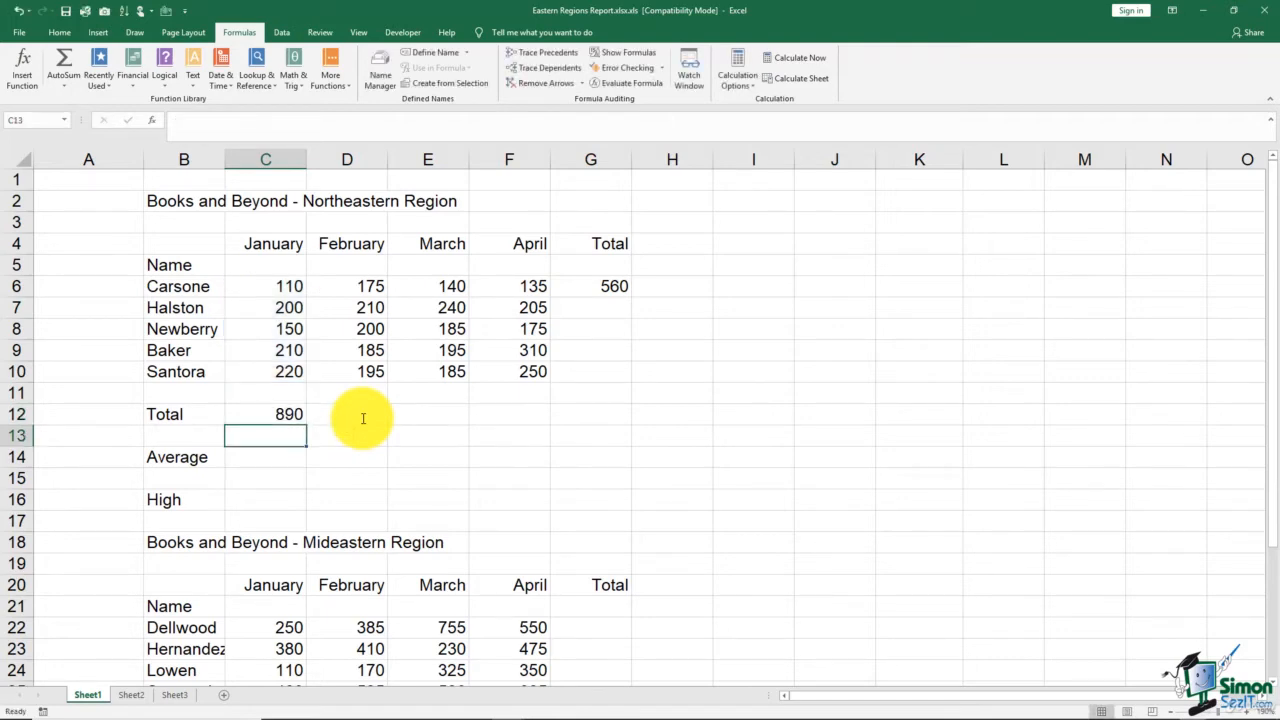
# Total the February sales in D12 with AutoSum, accepting the suggested range D6:D11
pyautogui.click(357, 414)
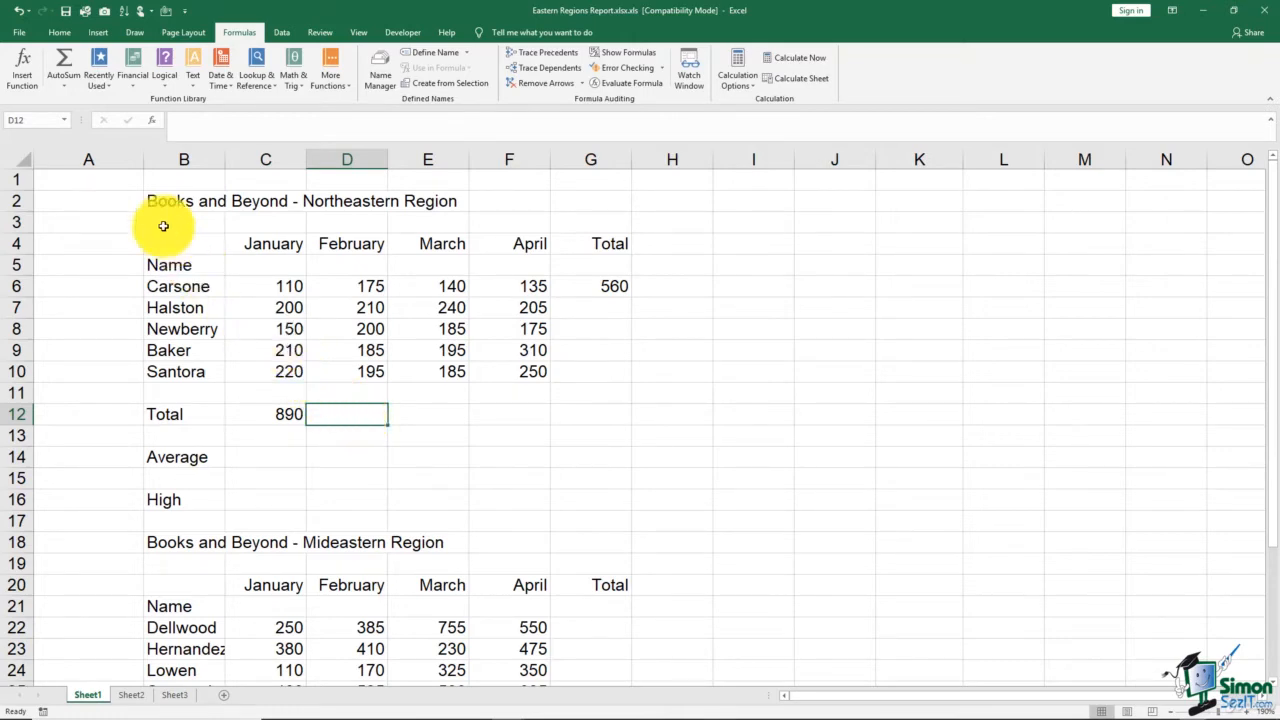
pyautogui.click(58, 58)
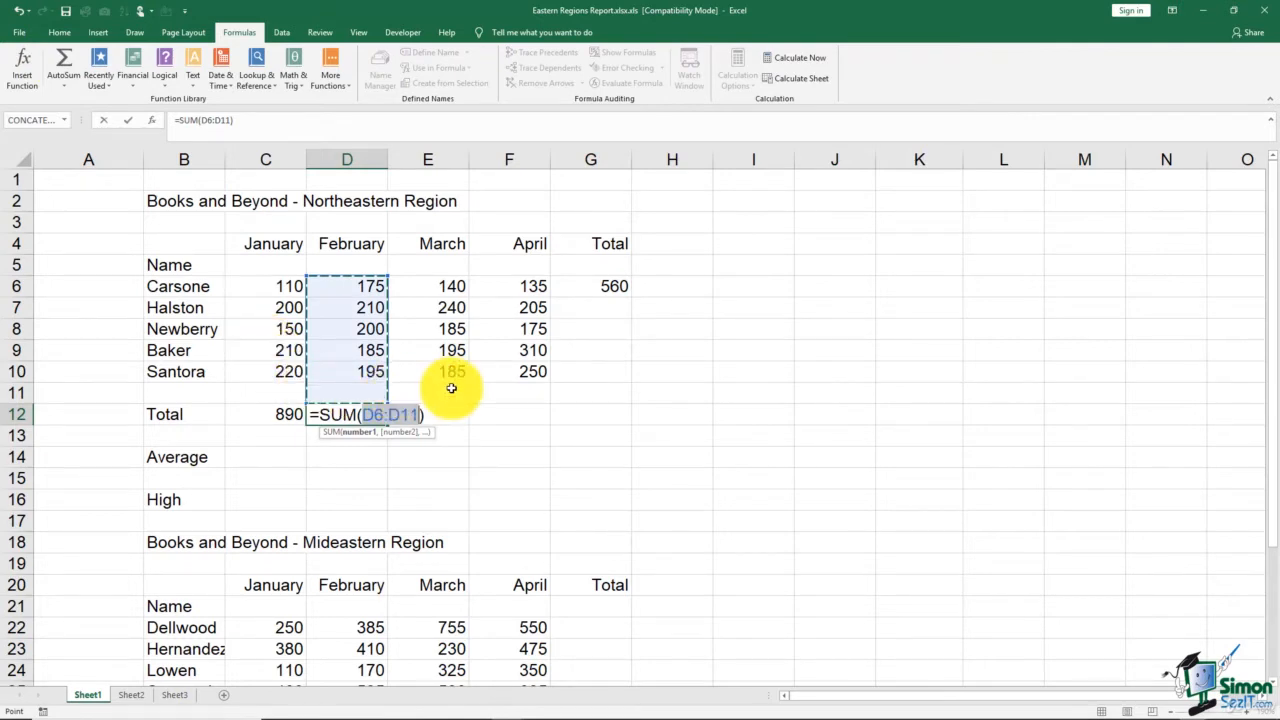
pyautogui.press('Return')
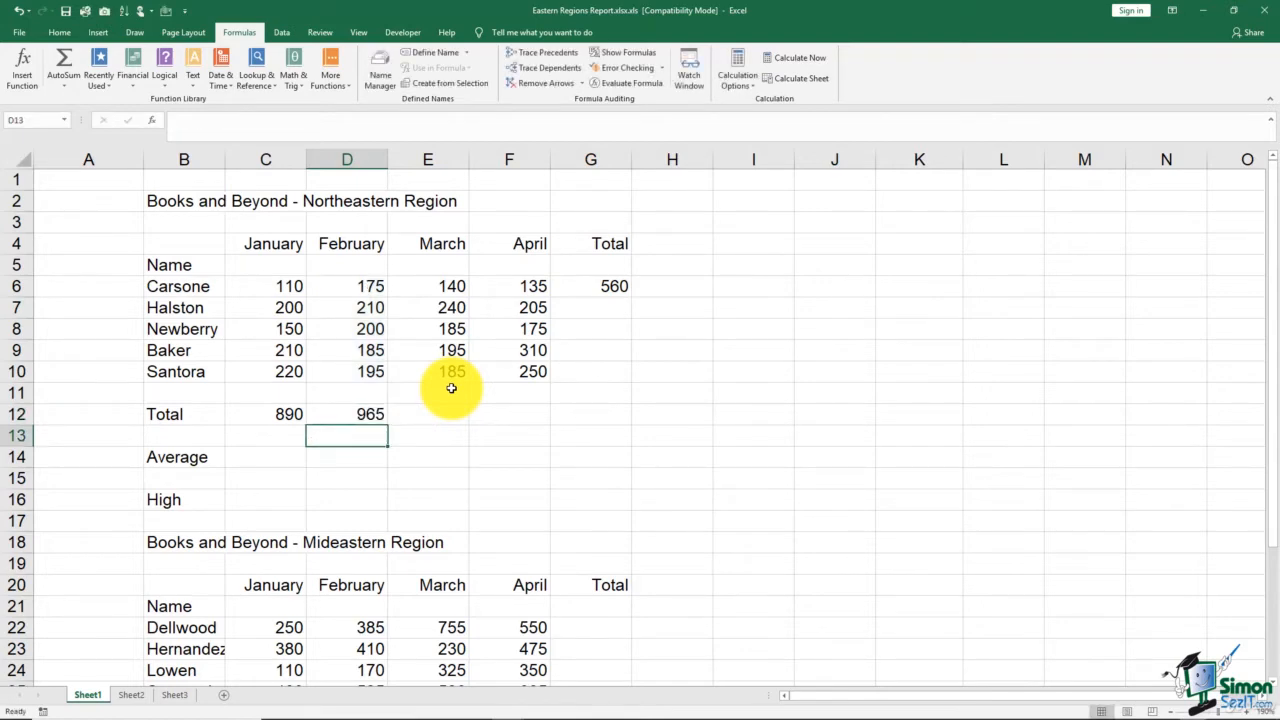
# Total the March sales in E12 with AutoSum, replacing the suggested range with E6:E10
pyautogui.click(426, 415)
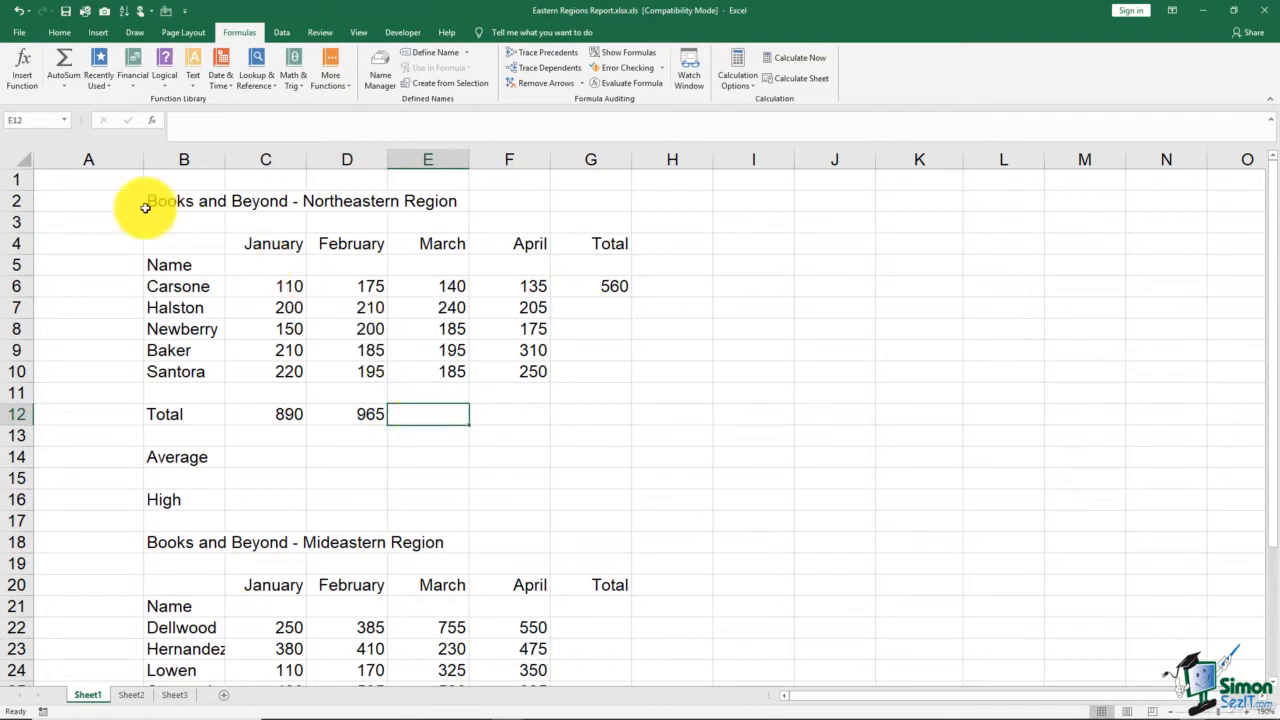
pyautogui.click(72, 64)
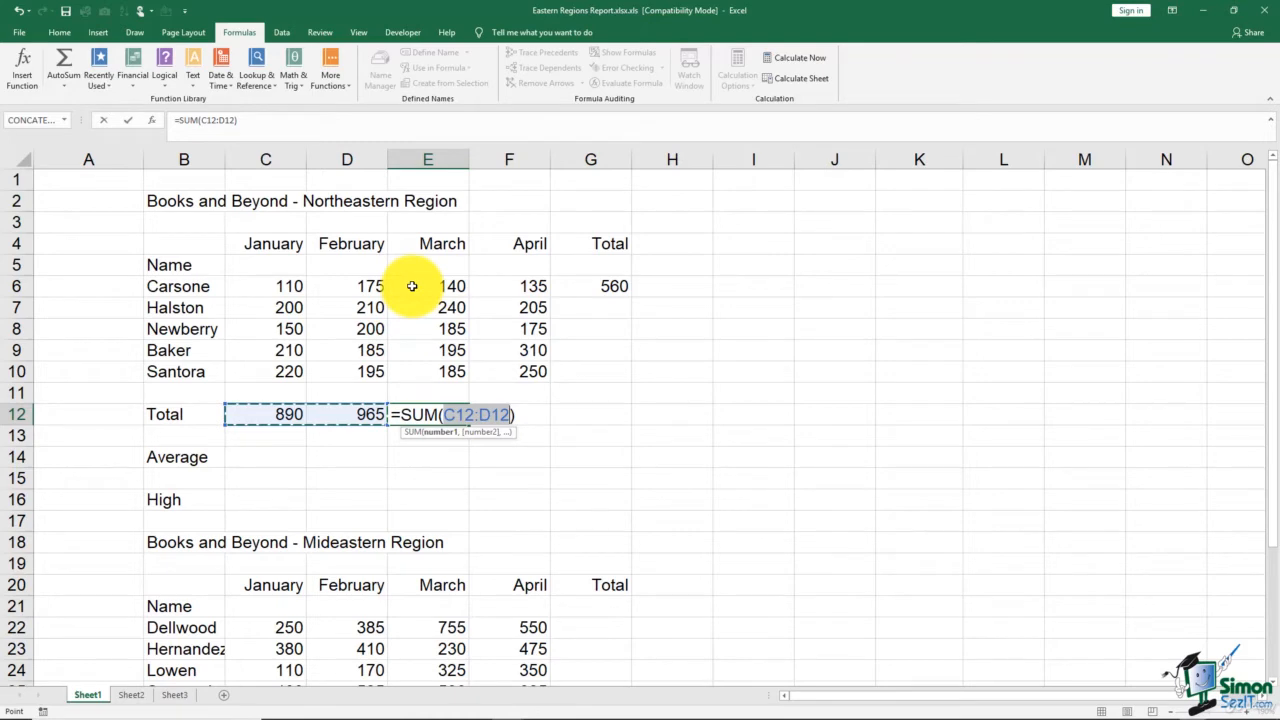
pyautogui.moveTo(412, 286); pyautogui.dragTo(420, 367)
pyautogui.press('Return')
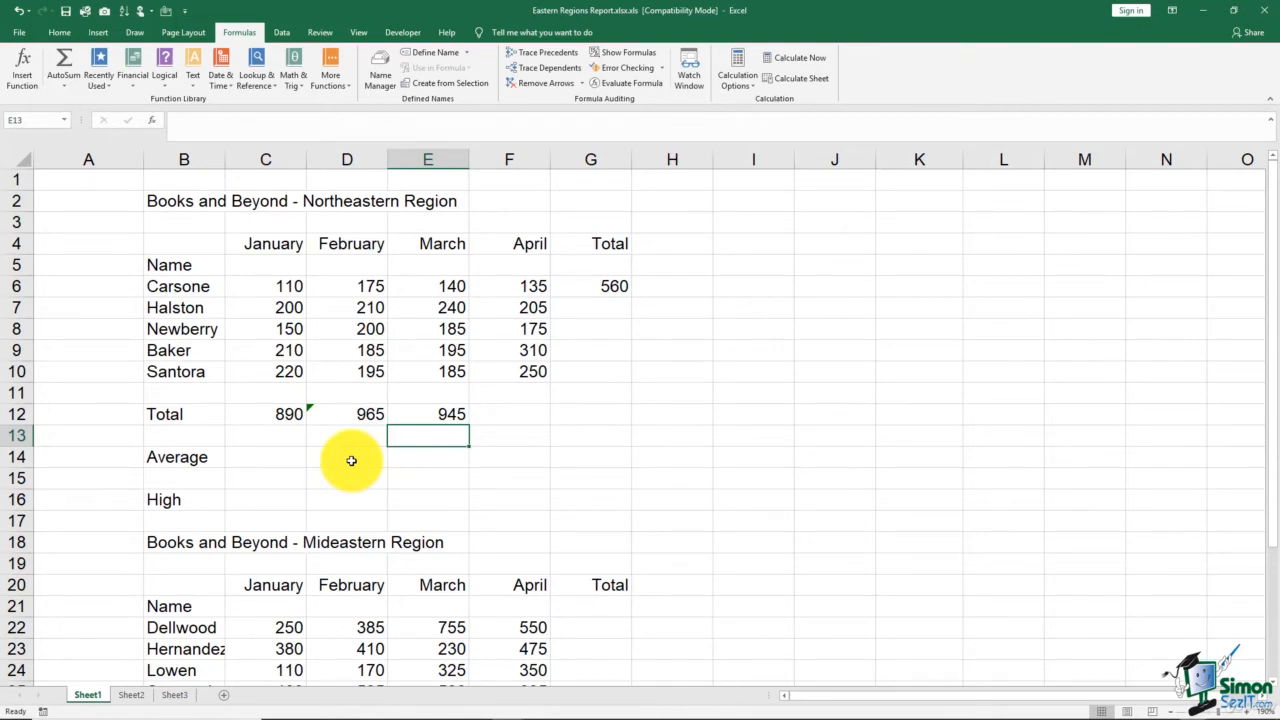
# Compare the January and February total formulas and resolve D12's inconsistent formula error by copying the formula from the left
pyautogui.click(346, 414)
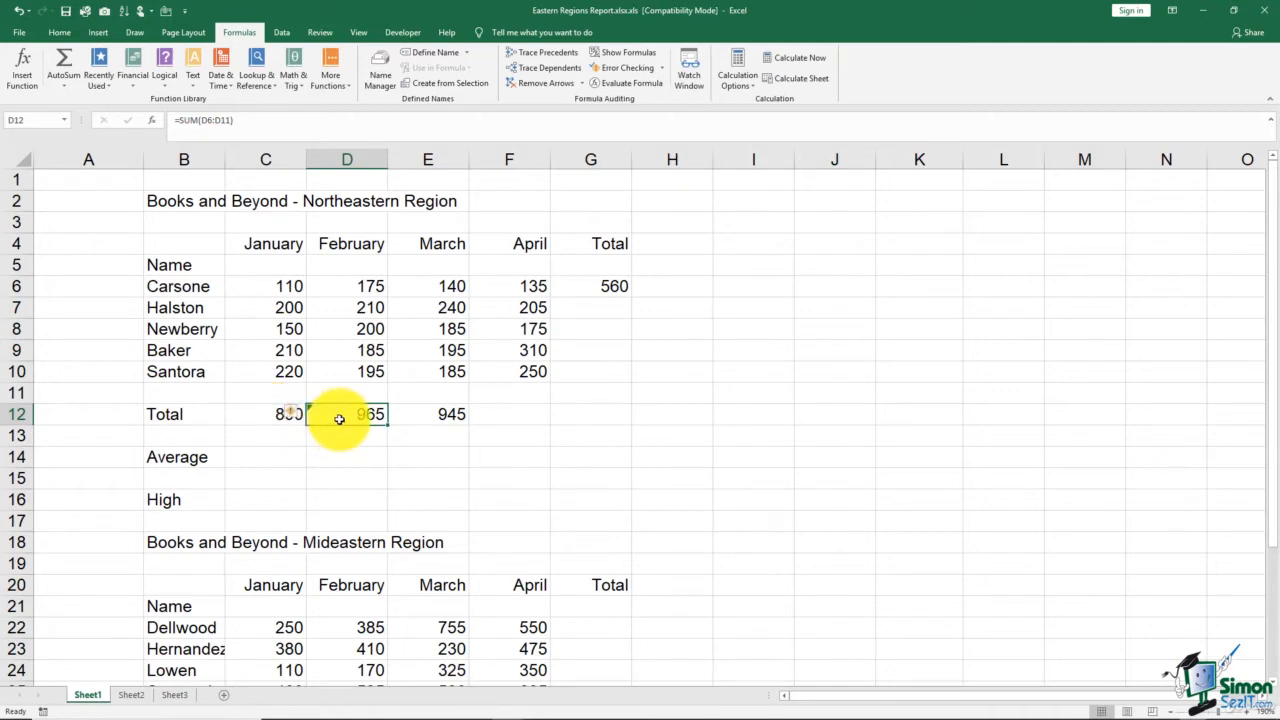
pyautogui.moveTo(300, 416)
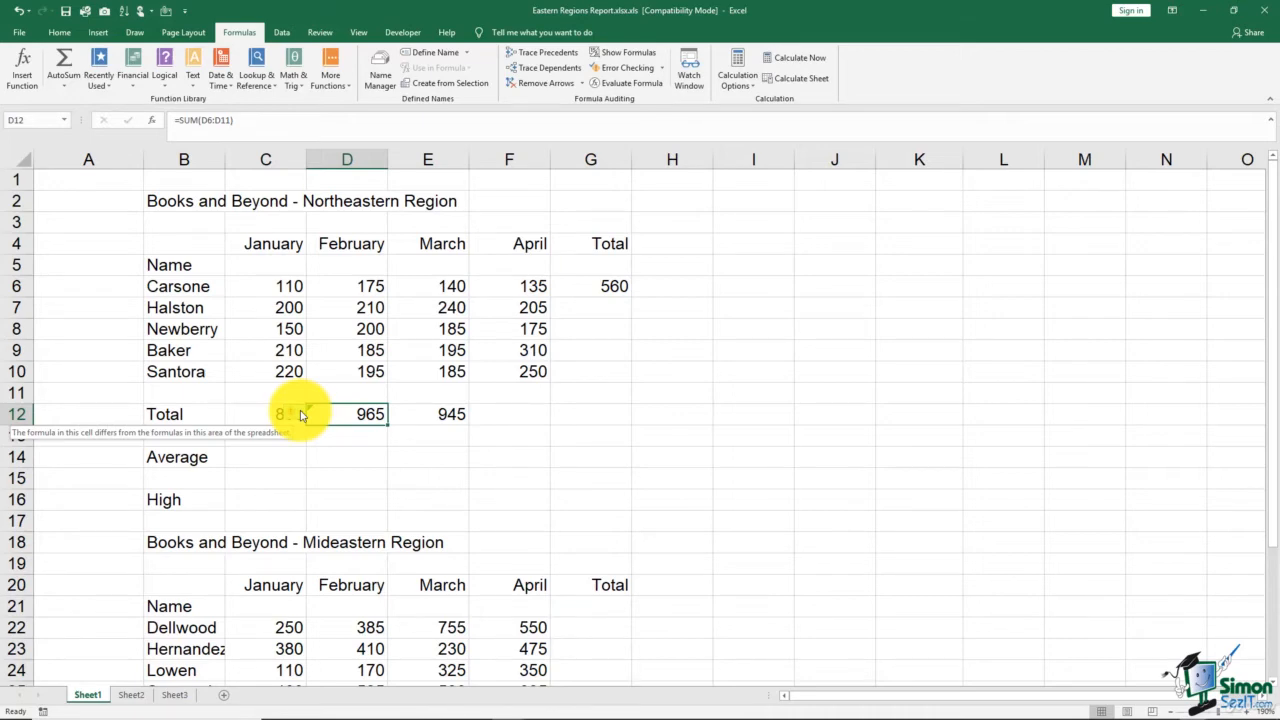
pyautogui.click(272, 411)
pyautogui.doubleClick(271, 410)
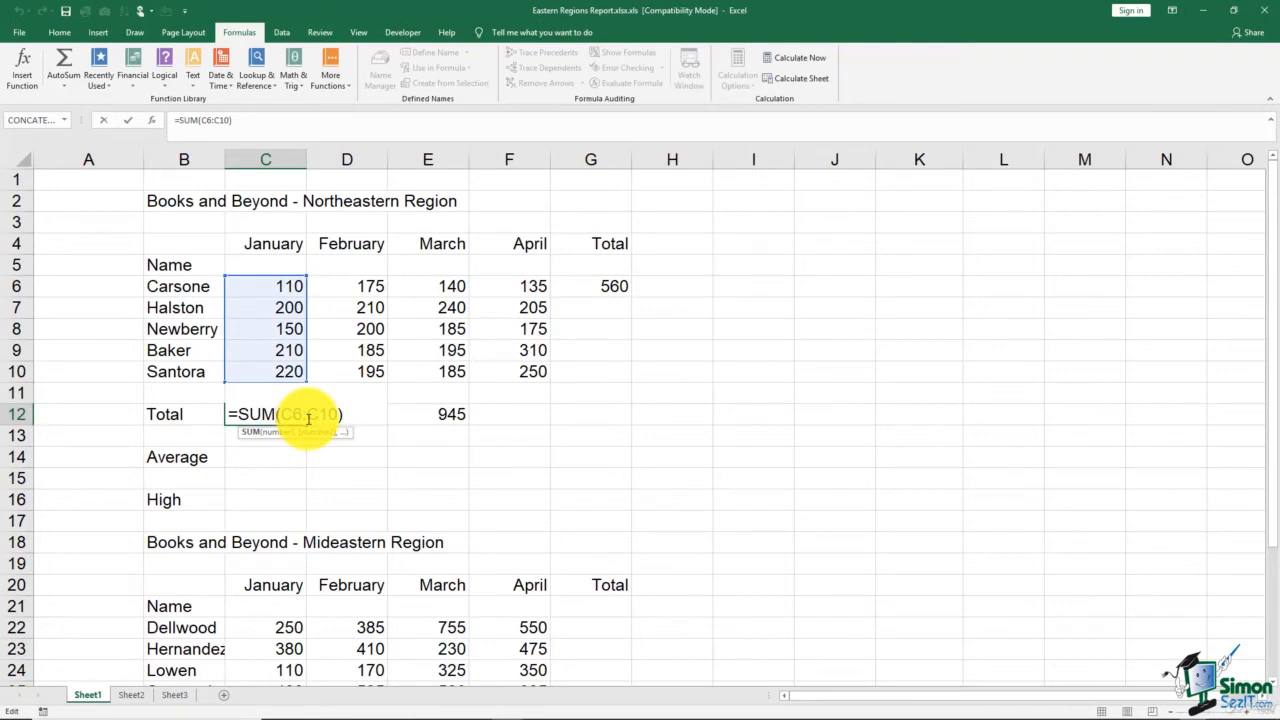
pyautogui.hotkey('ctrl', 'Return')
pyautogui.doubleClick(349, 414)
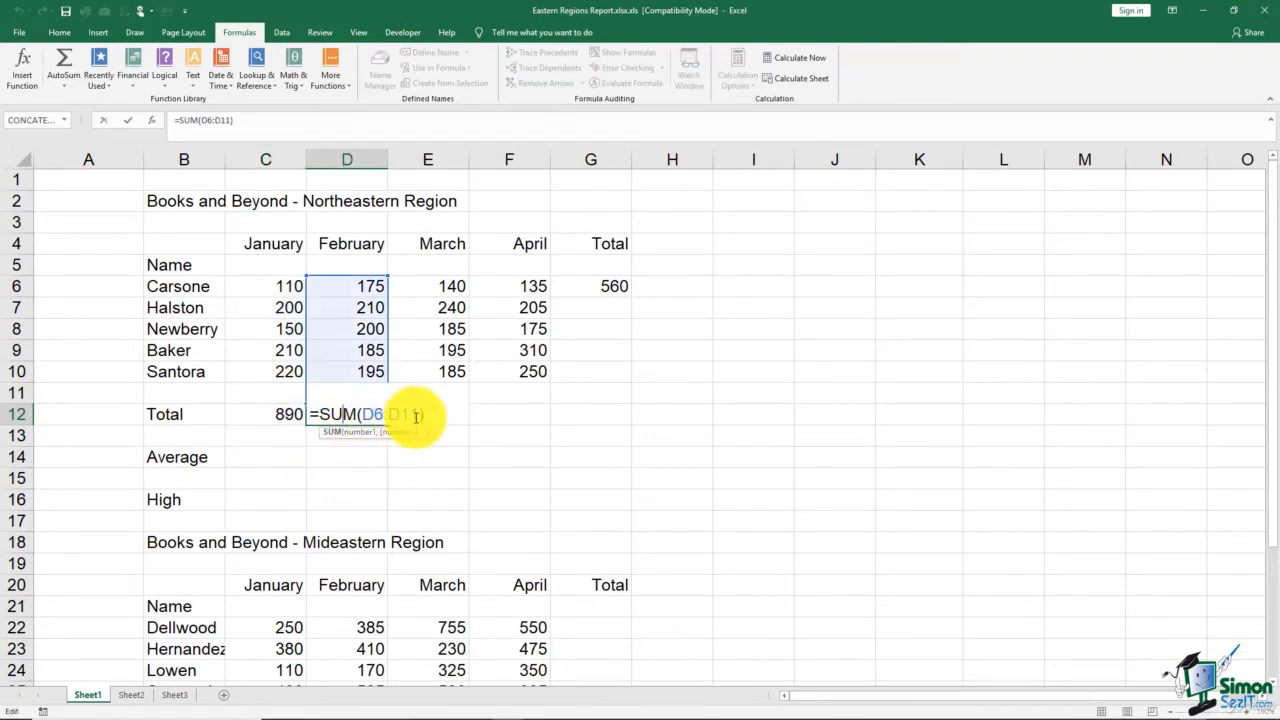
pyautogui.hotkey('ctrl', 'Return')
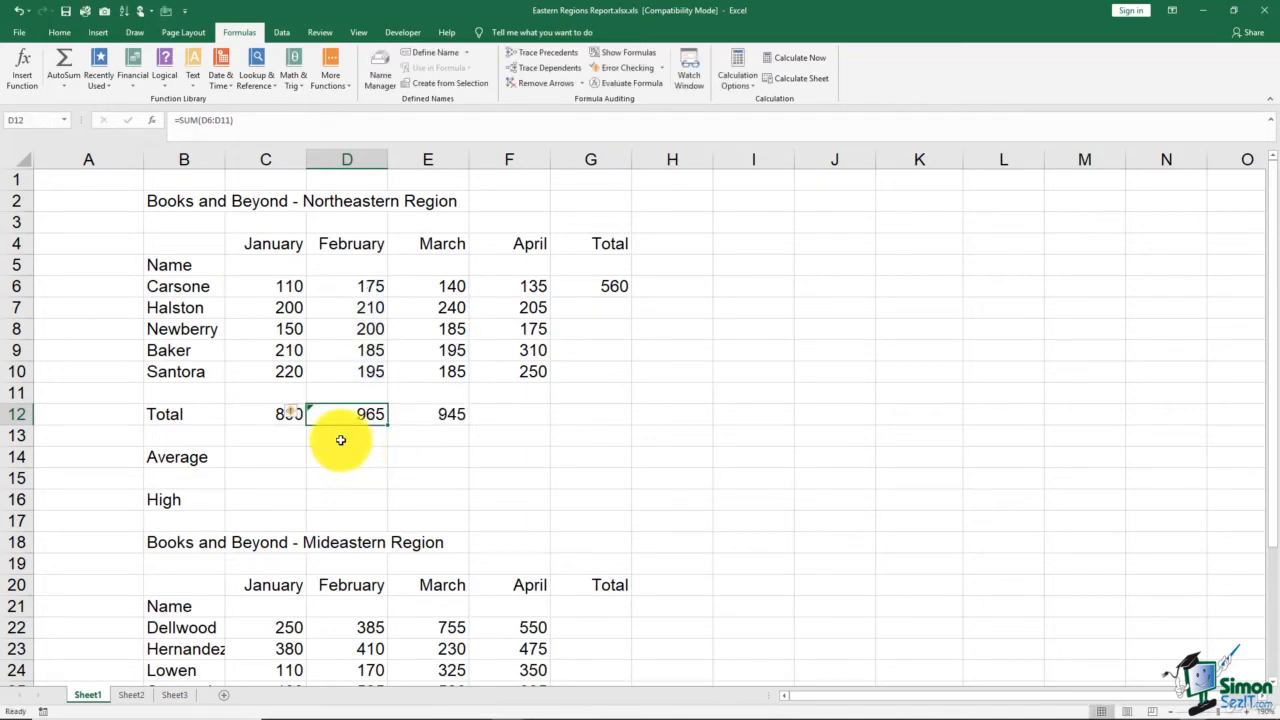
pyautogui.click(295, 415)
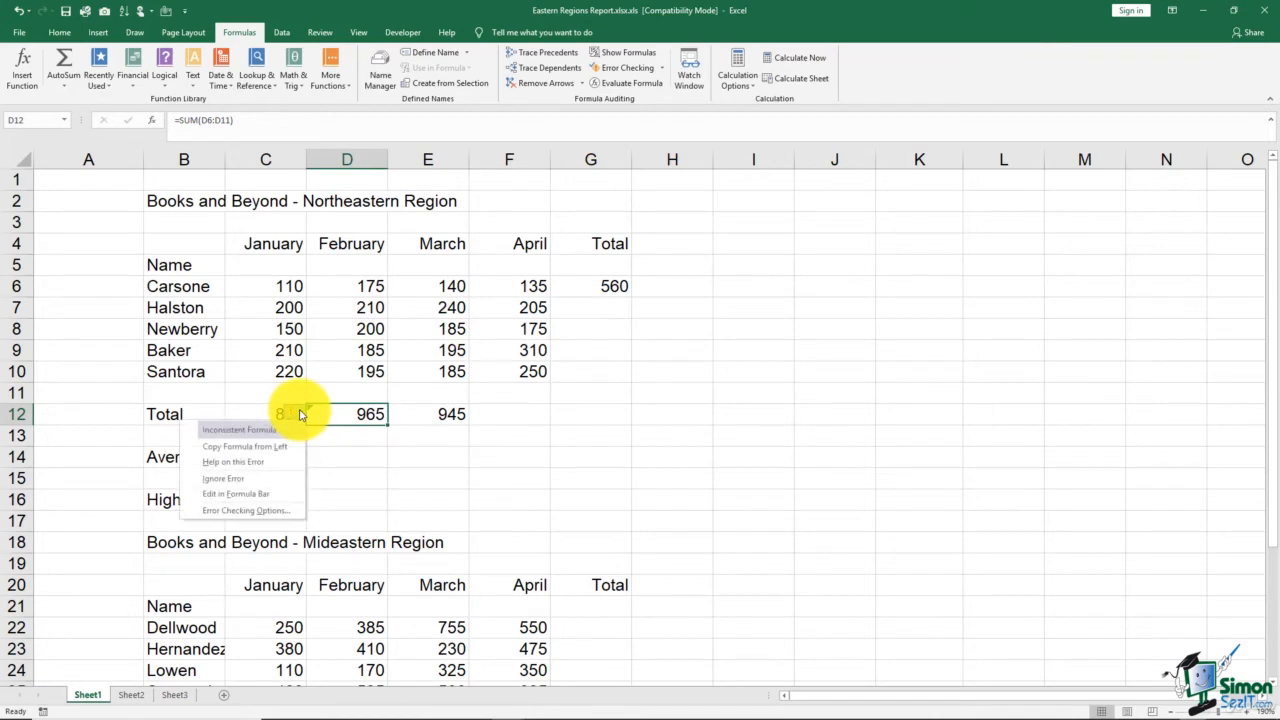
pyautogui.click(248, 451)
pyautogui.click(346, 470)
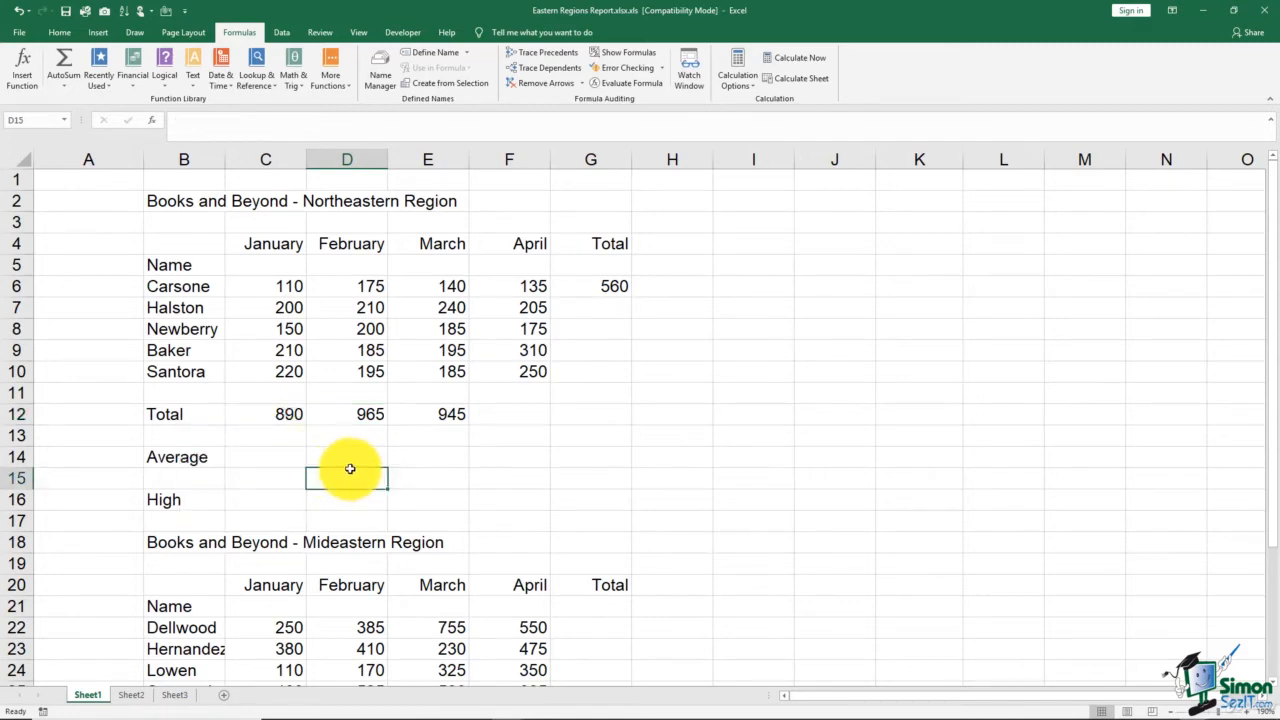
pyautogui.click(362, 414)
pyautogui.doubleClick(363, 415)
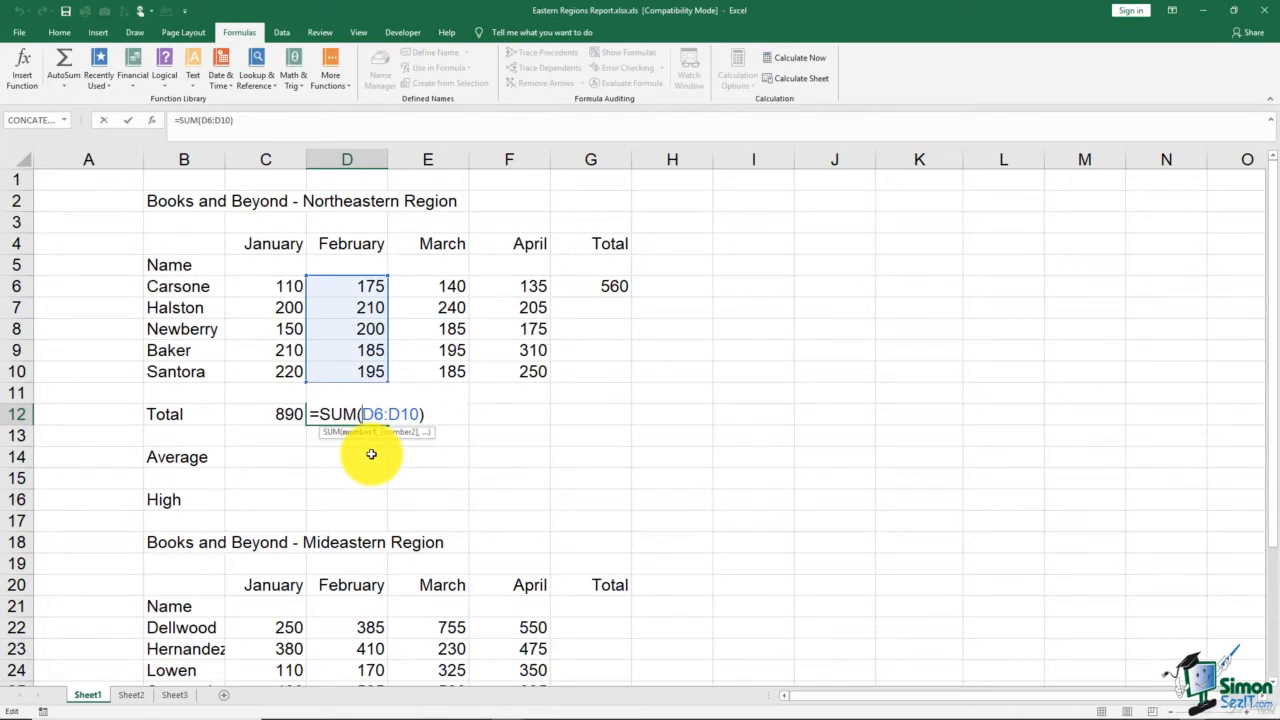
pyautogui.press('Escape')
# Total the April sales in F12 by applying AutoSum to the range F6:F12
pyautogui.click(485, 414)
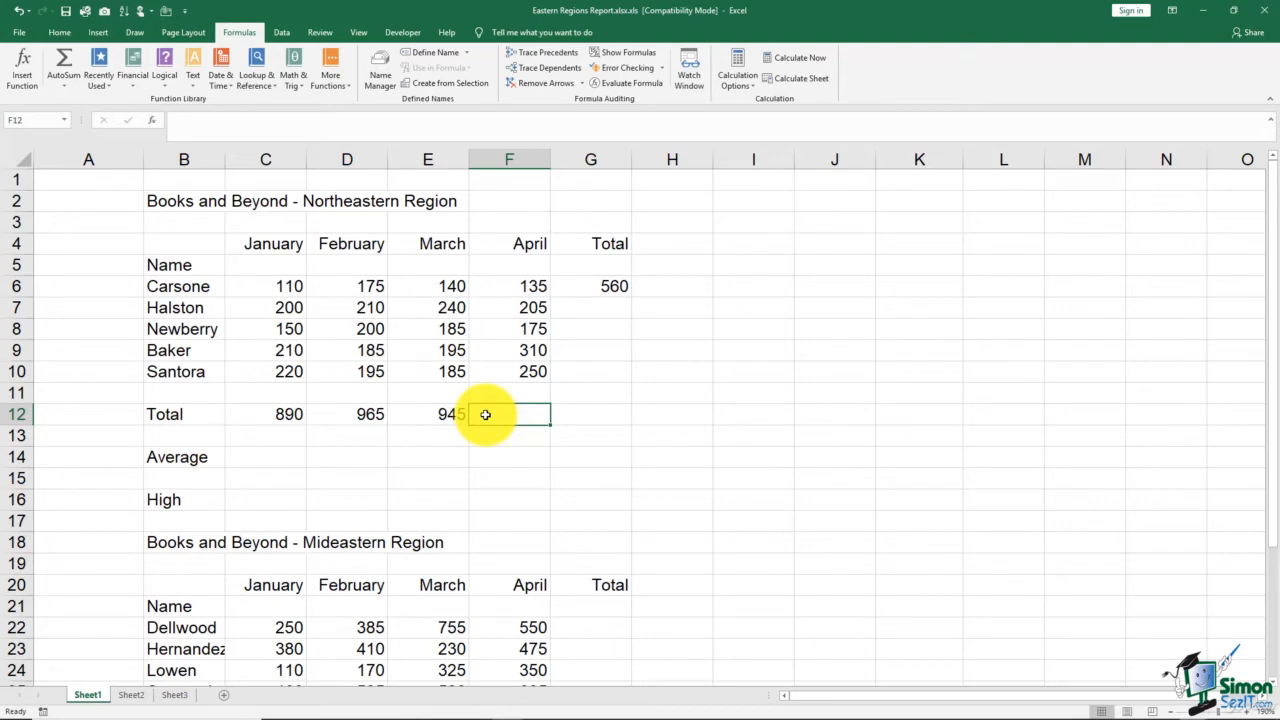
pyautogui.moveTo(496, 286); pyautogui.dragTo(500, 414)
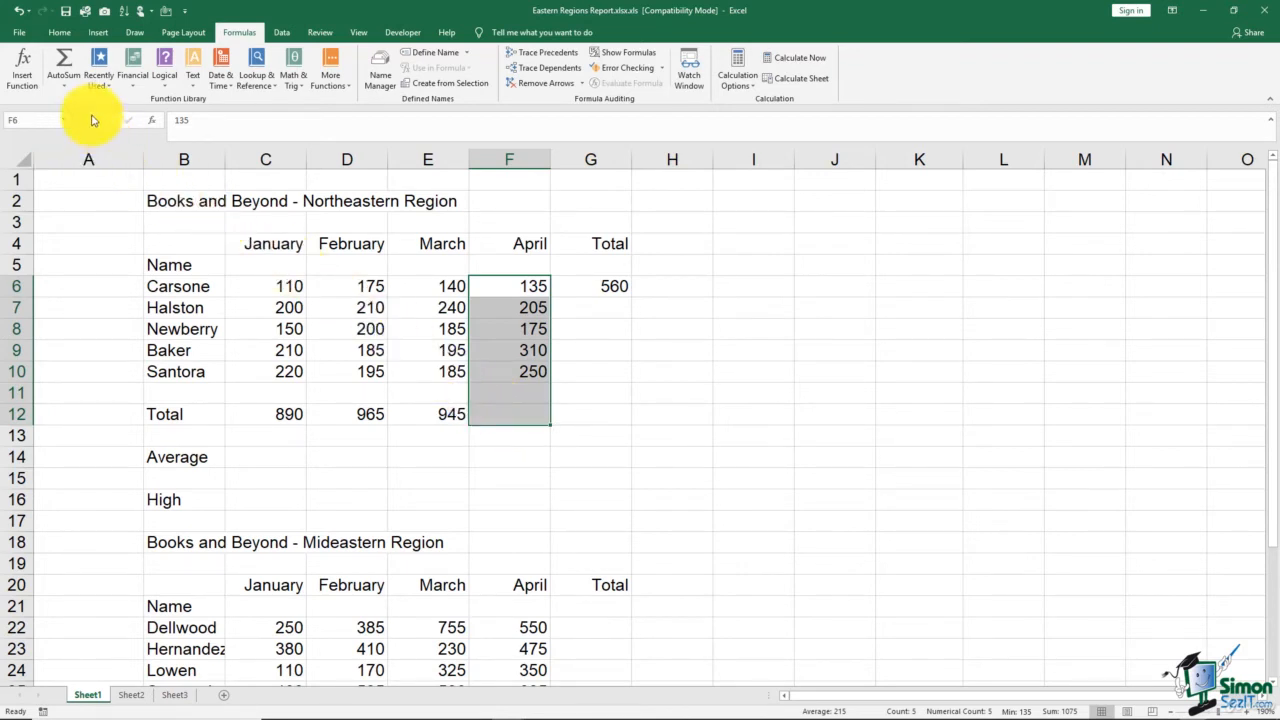
pyautogui.click(67, 66)
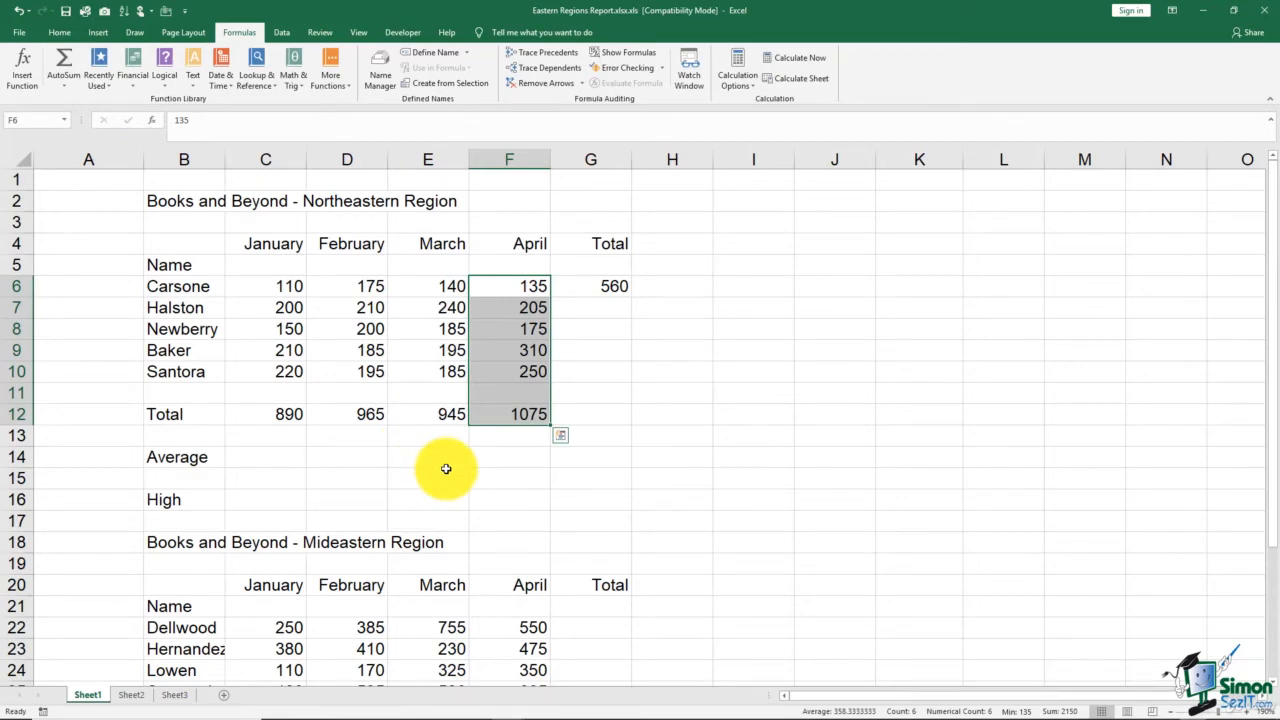
# Fill the row totals in G7:G10 of the Northeastern table by applying AutoSum to C7:G10
pyautogui.click(482, 457)
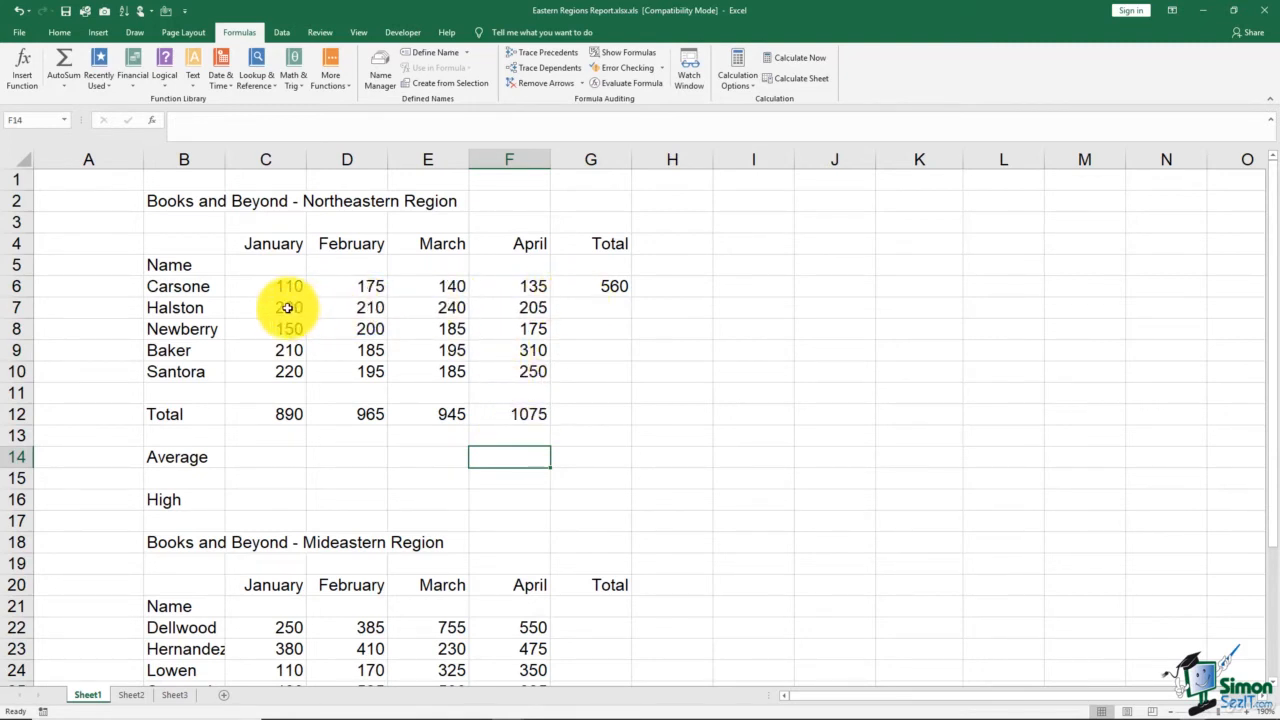
pyautogui.moveTo(287, 307); pyautogui.dragTo(590, 371)
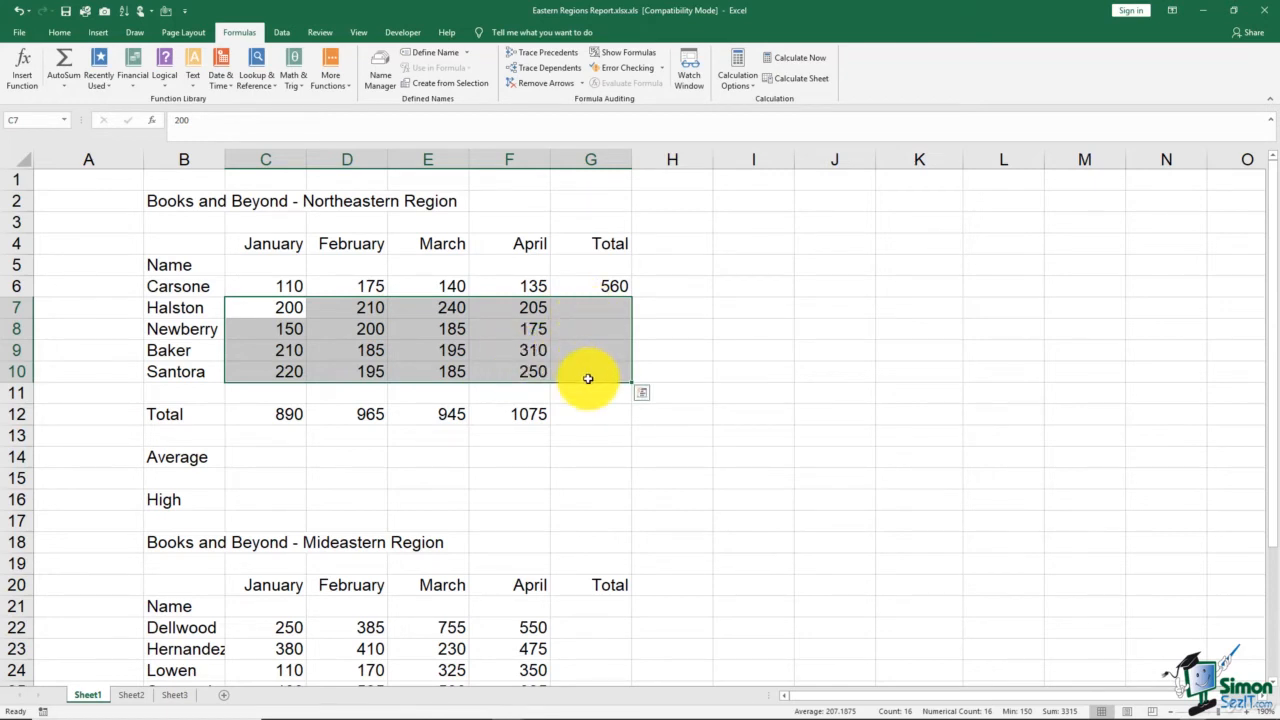
pyautogui.click(70, 66)
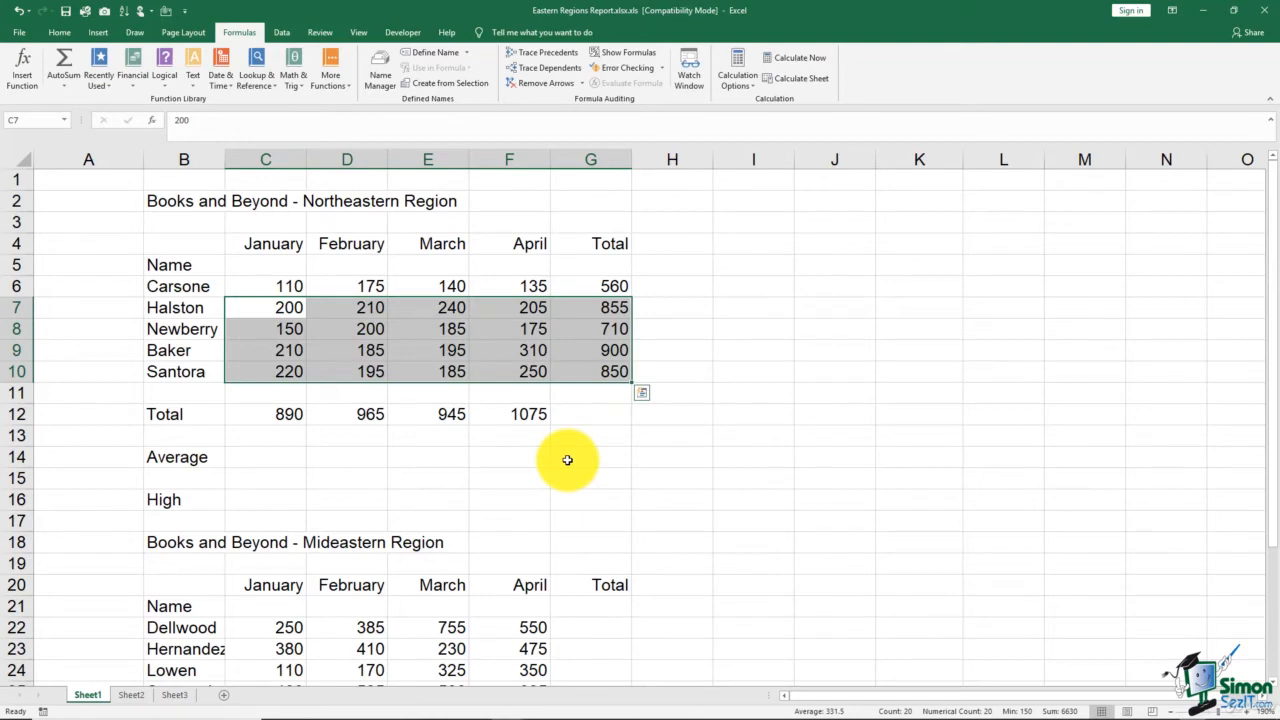
# Copy April's total formula from F12 into G12 with the fill handle to get the region's grand total
pyautogui.click(592, 417)
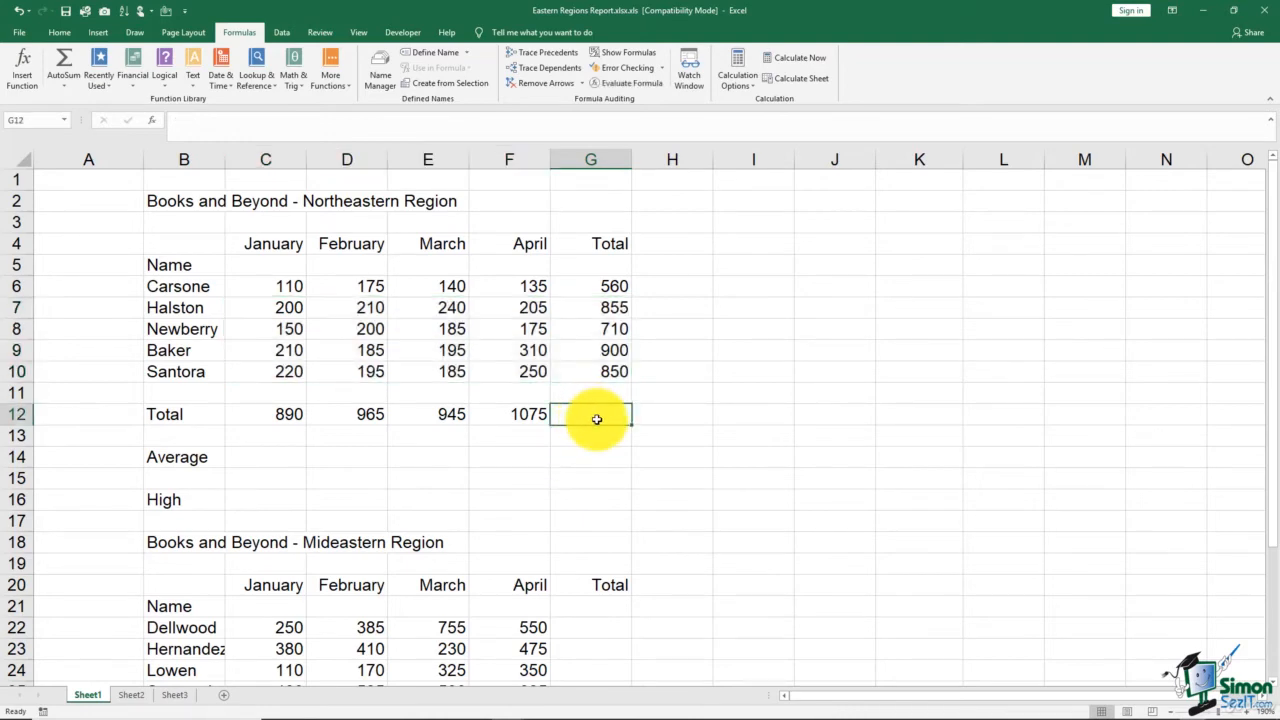
pyautogui.click(538, 417)
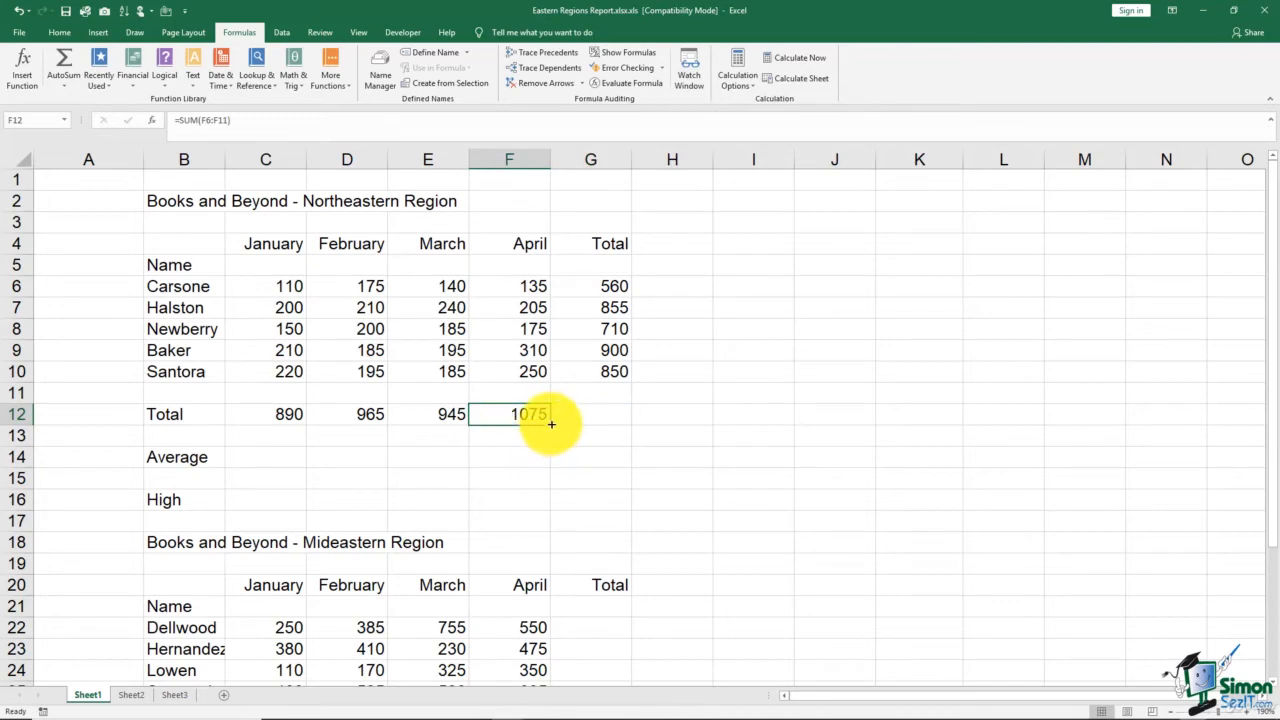
pyautogui.moveTo(550, 424); pyautogui.dragTo(623, 422)
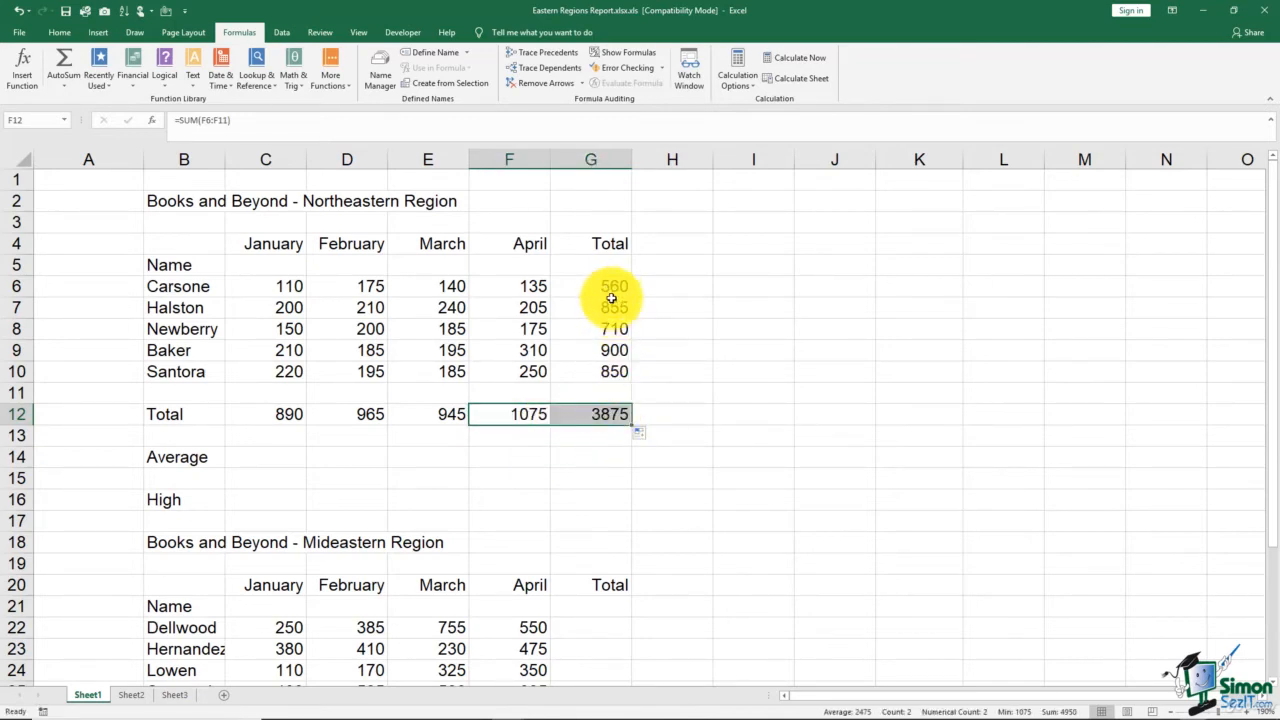
pyautogui.click(615, 412)
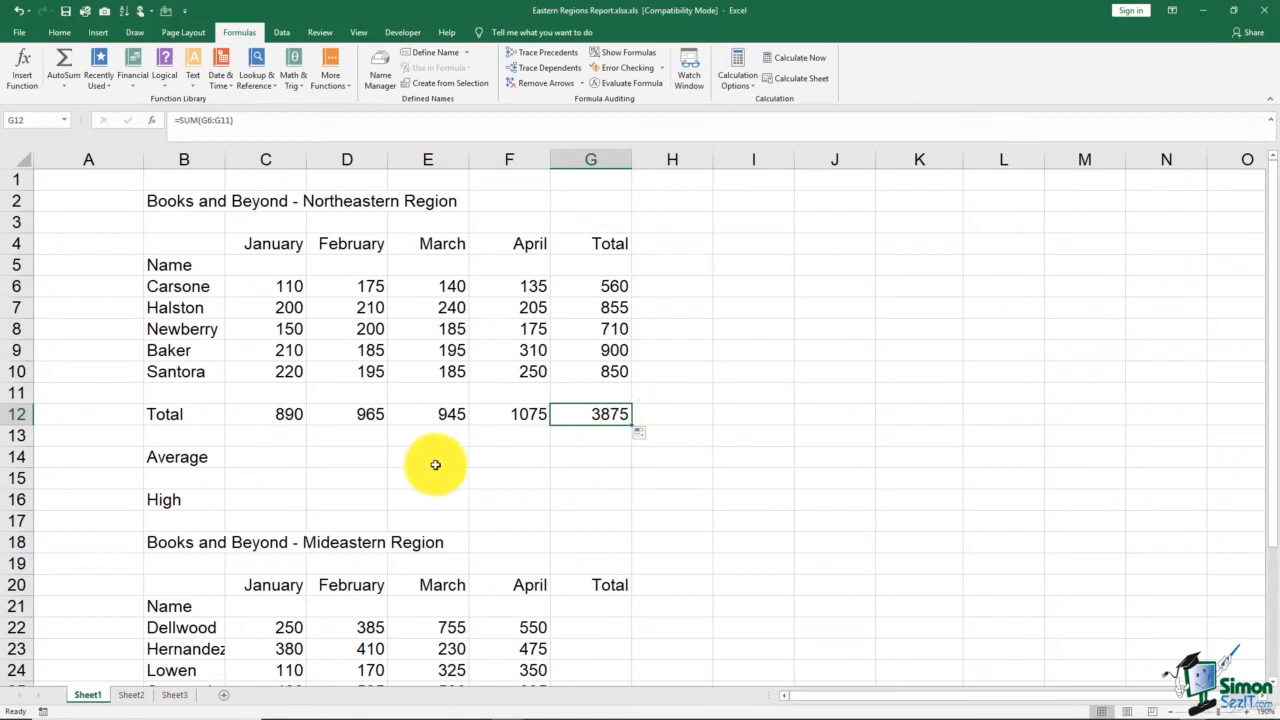
# Enter an AVERAGE formula over C6:C10 in C14 to get January's average for the Northeastern region
pyautogui.click(284, 456)
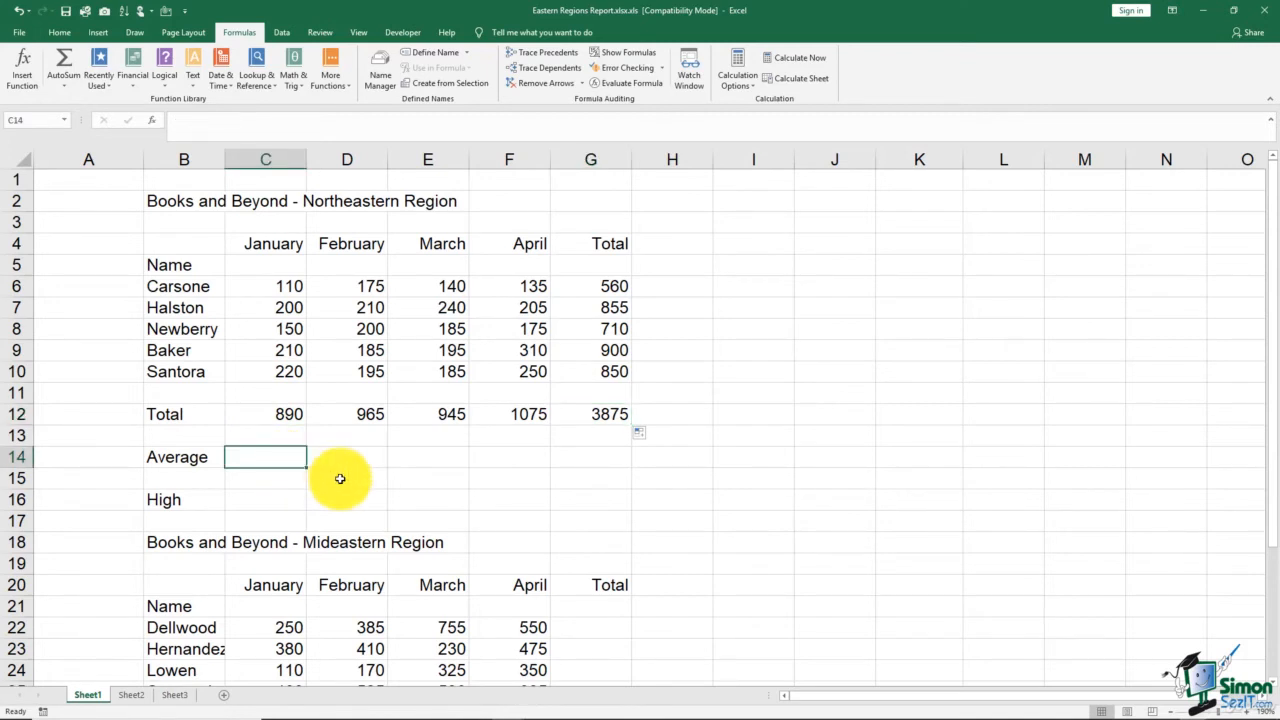
pyautogui.write('=')
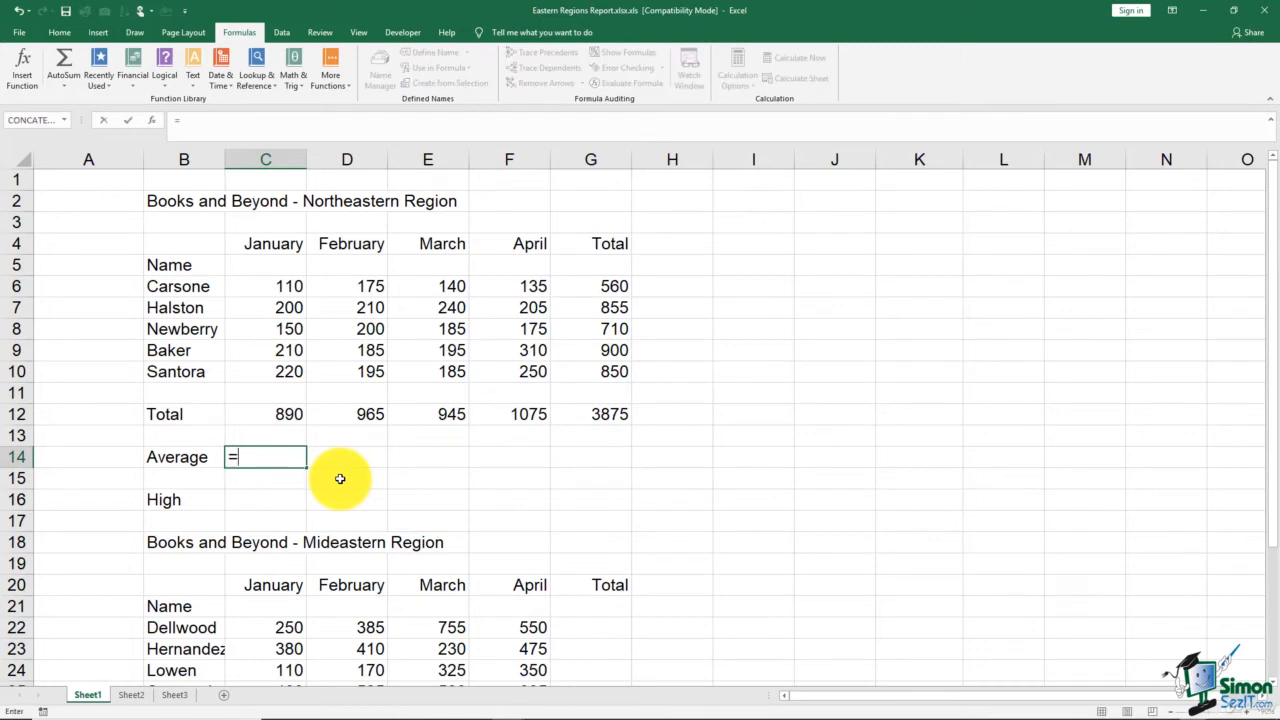
pyautogui.write('average')
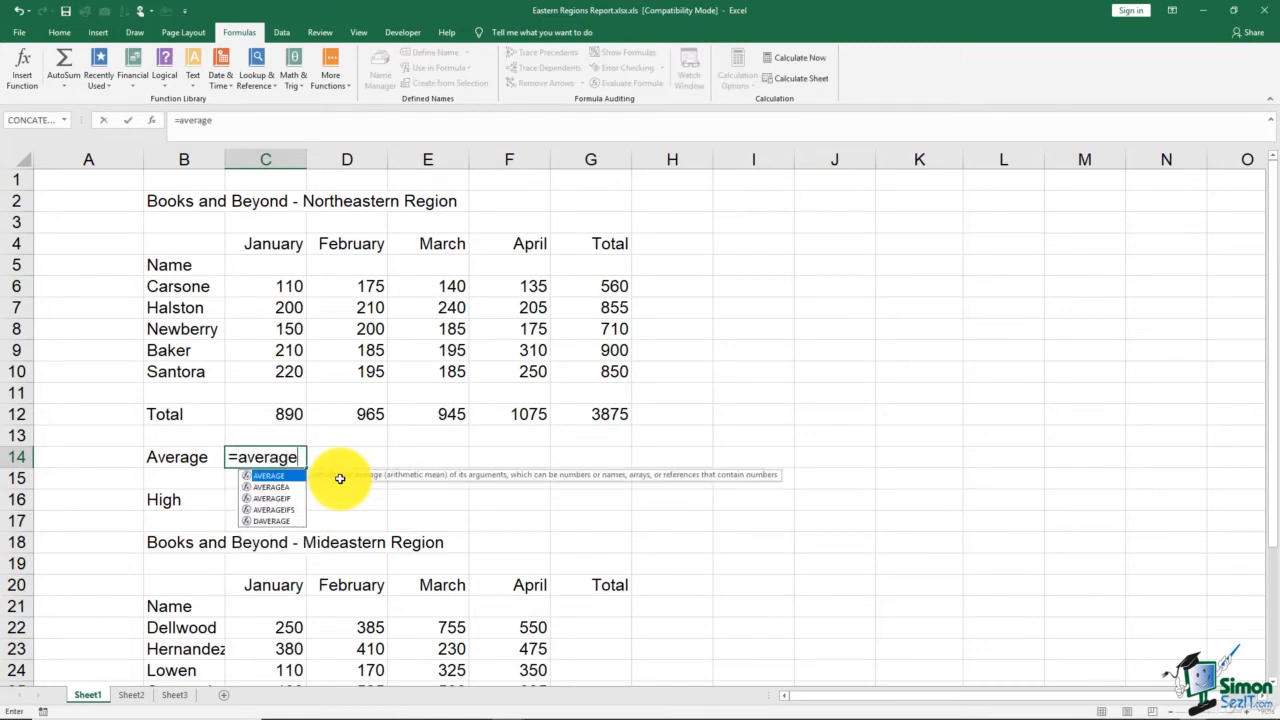
pyautogui.write('(')
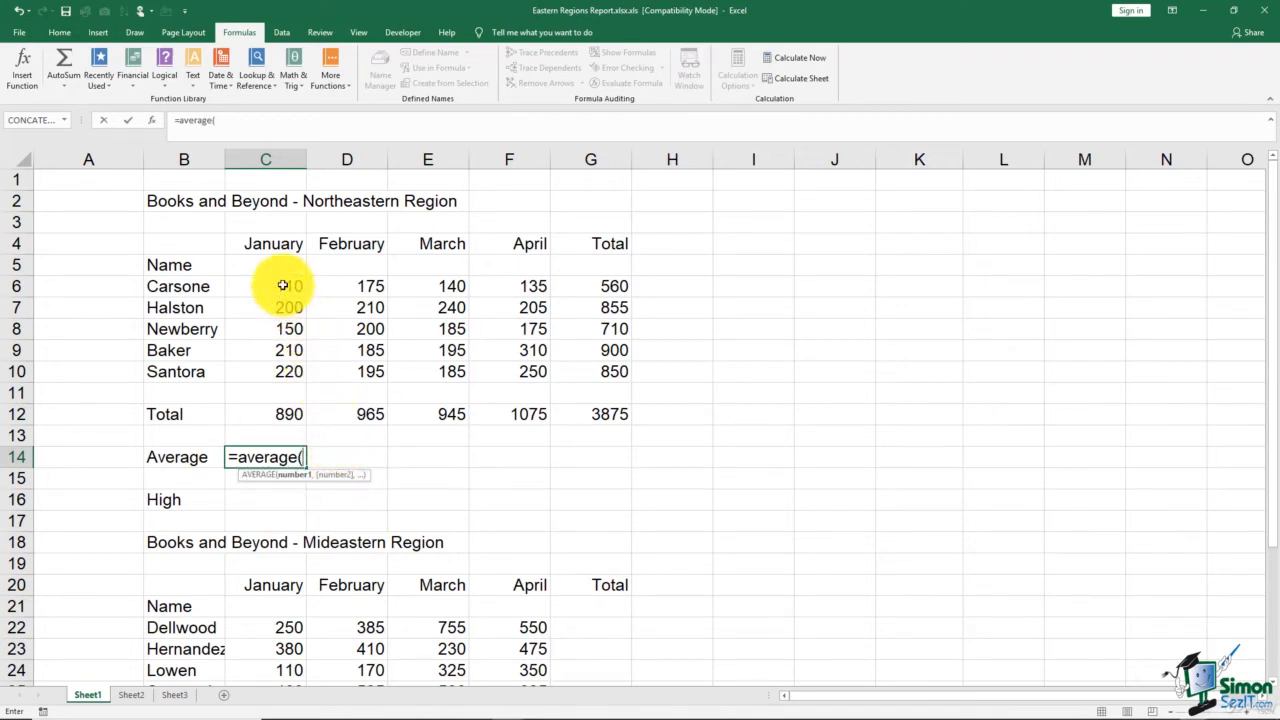
pyautogui.moveTo(288, 286); pyautogui.dragTo(287, 372)
pyautogui.press('Return')
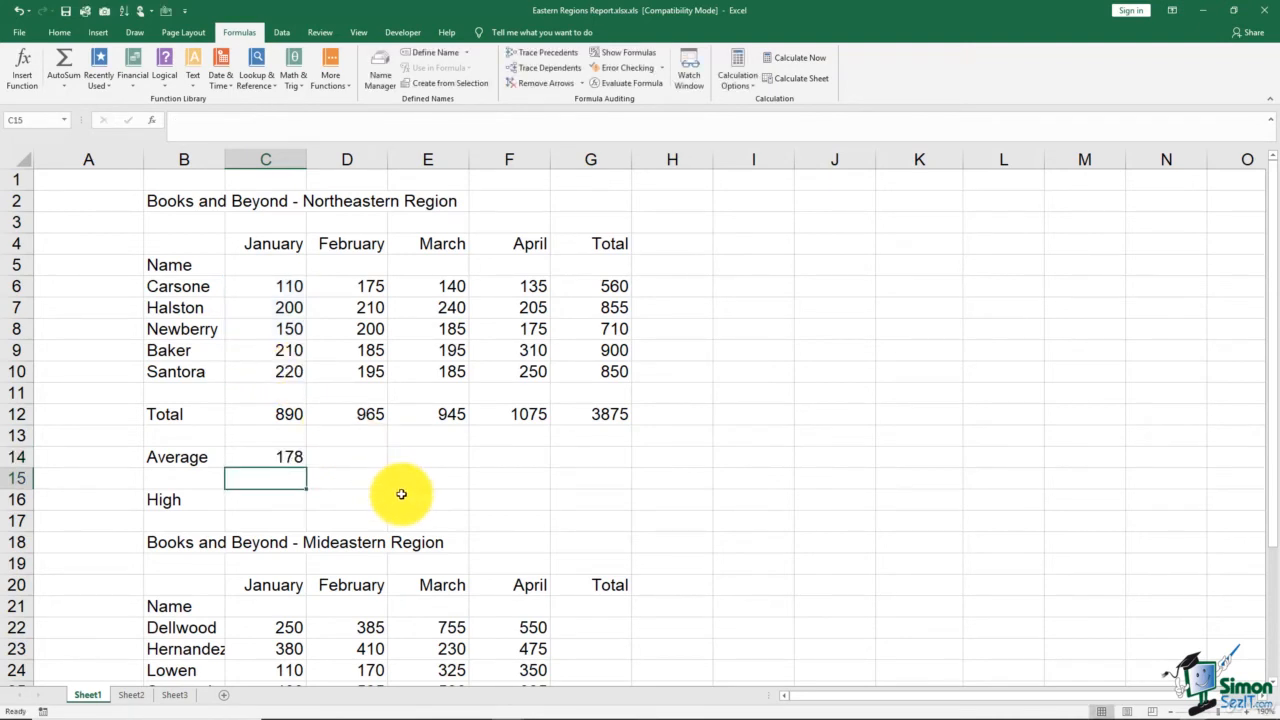
# Enter a MAX formula over C6:C10 in C16 to get January's high for the Northeastern region
pyautogui.click(282, 503)
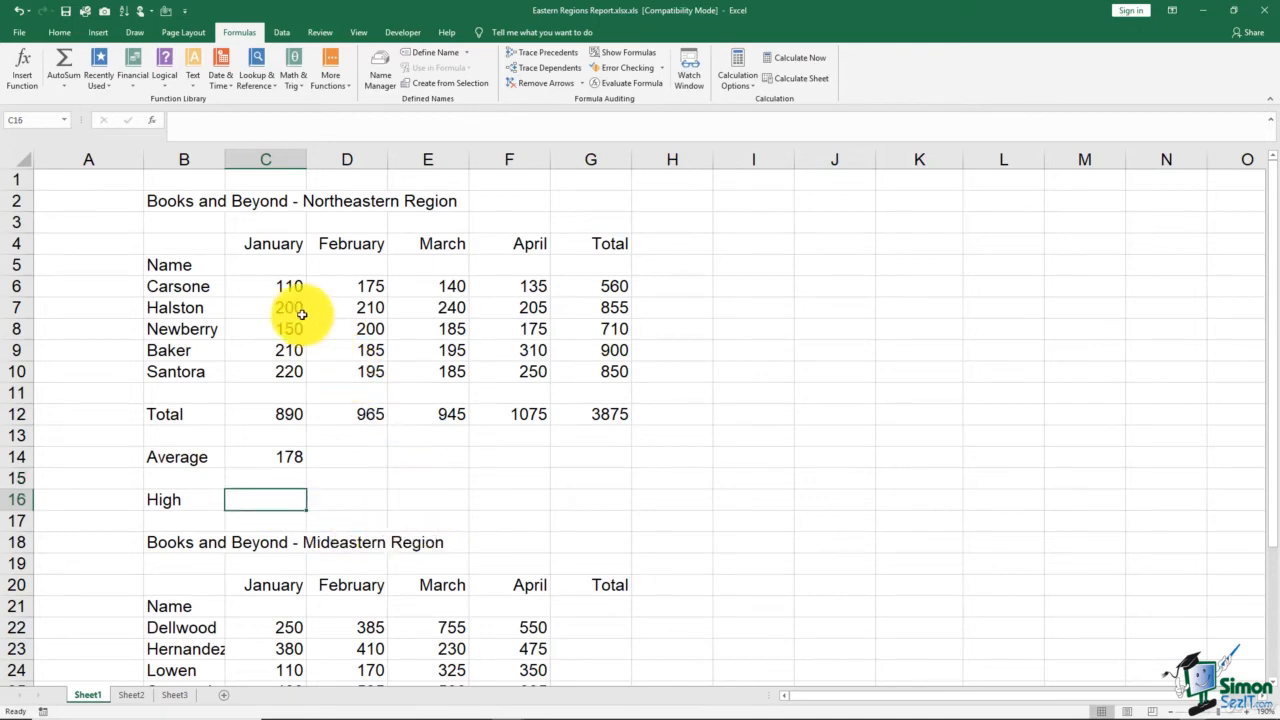
pyautogui.moveTo(287, 287); pyautogui.dragTo(295, 372)
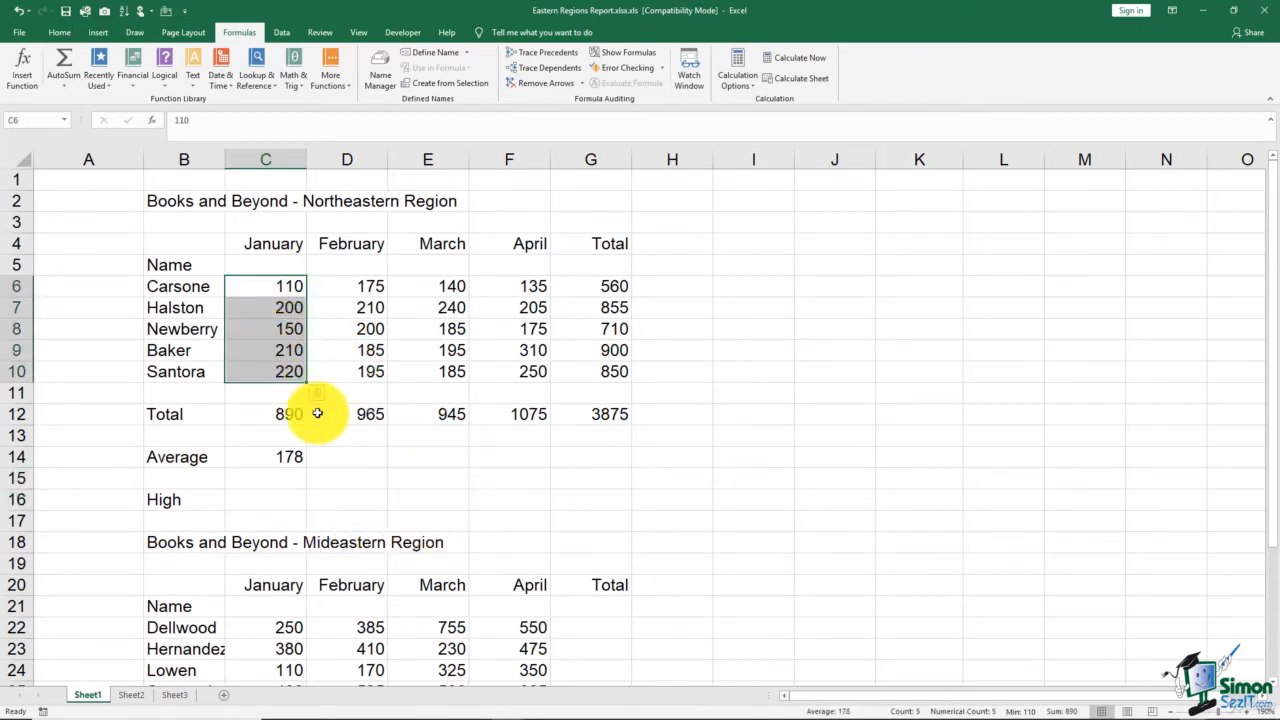
pyautogui.click(287, 499)
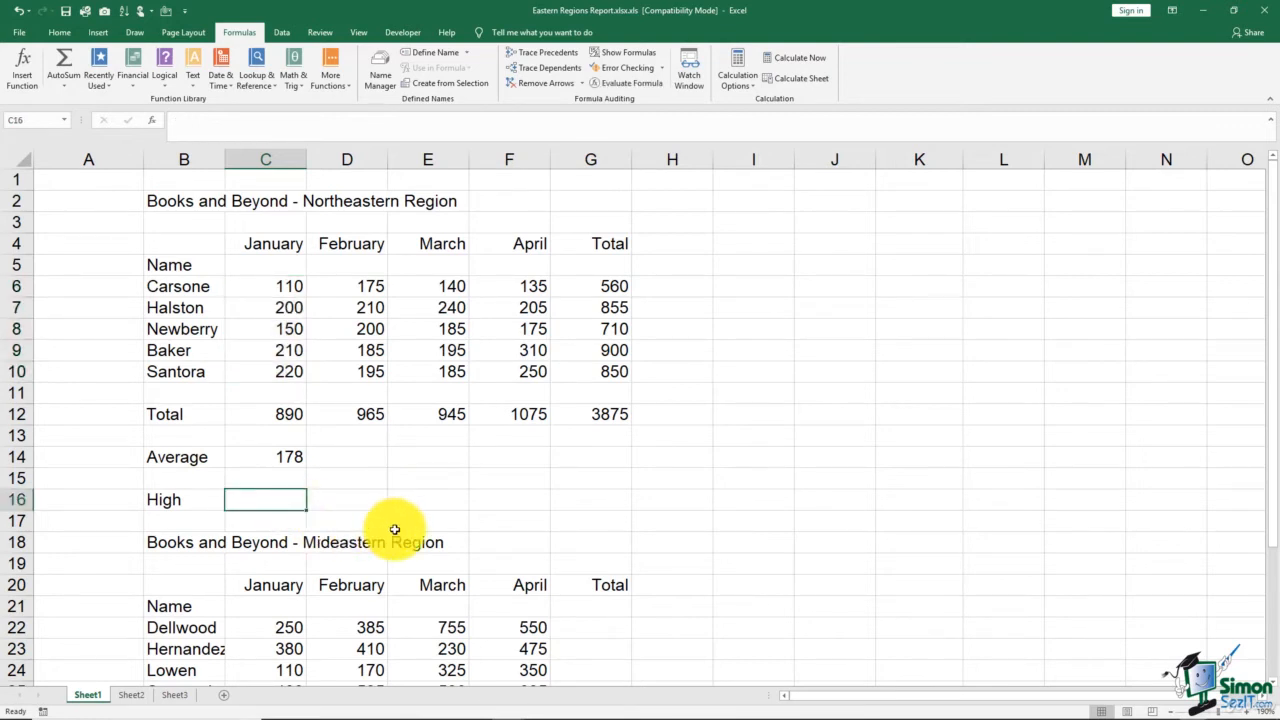
pyautogui.write('=')
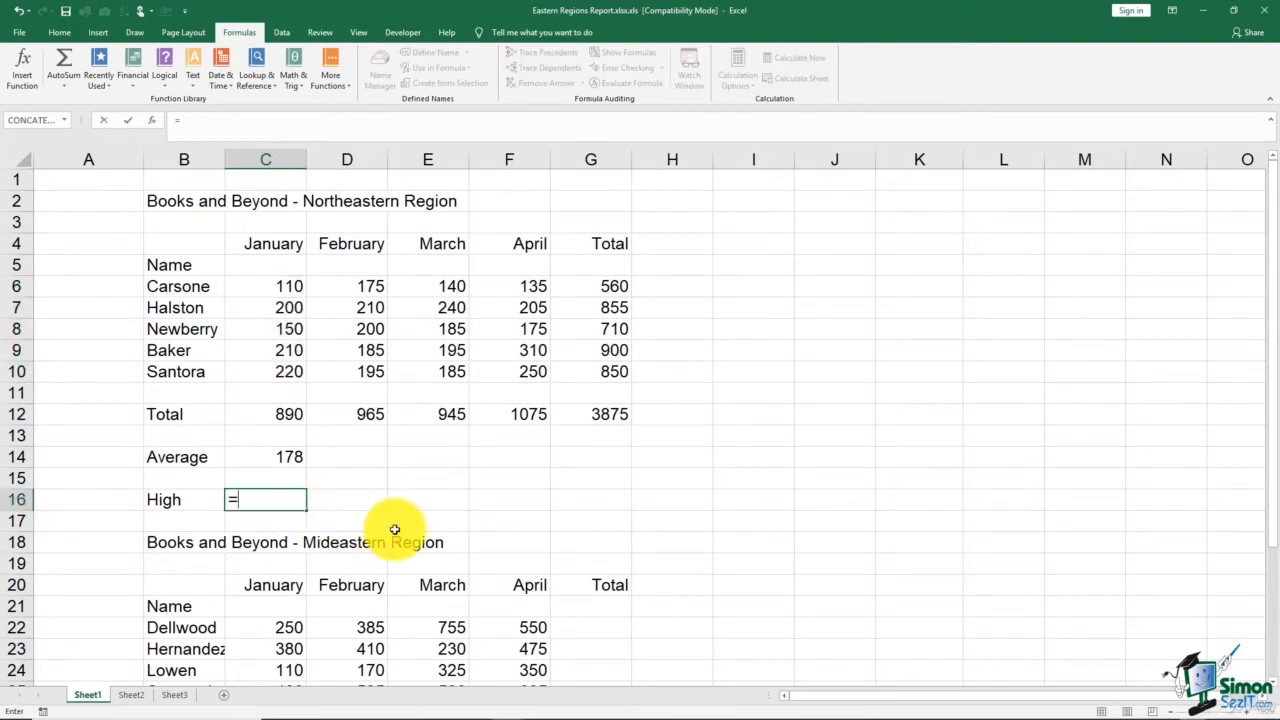
pyautogui.write('max')
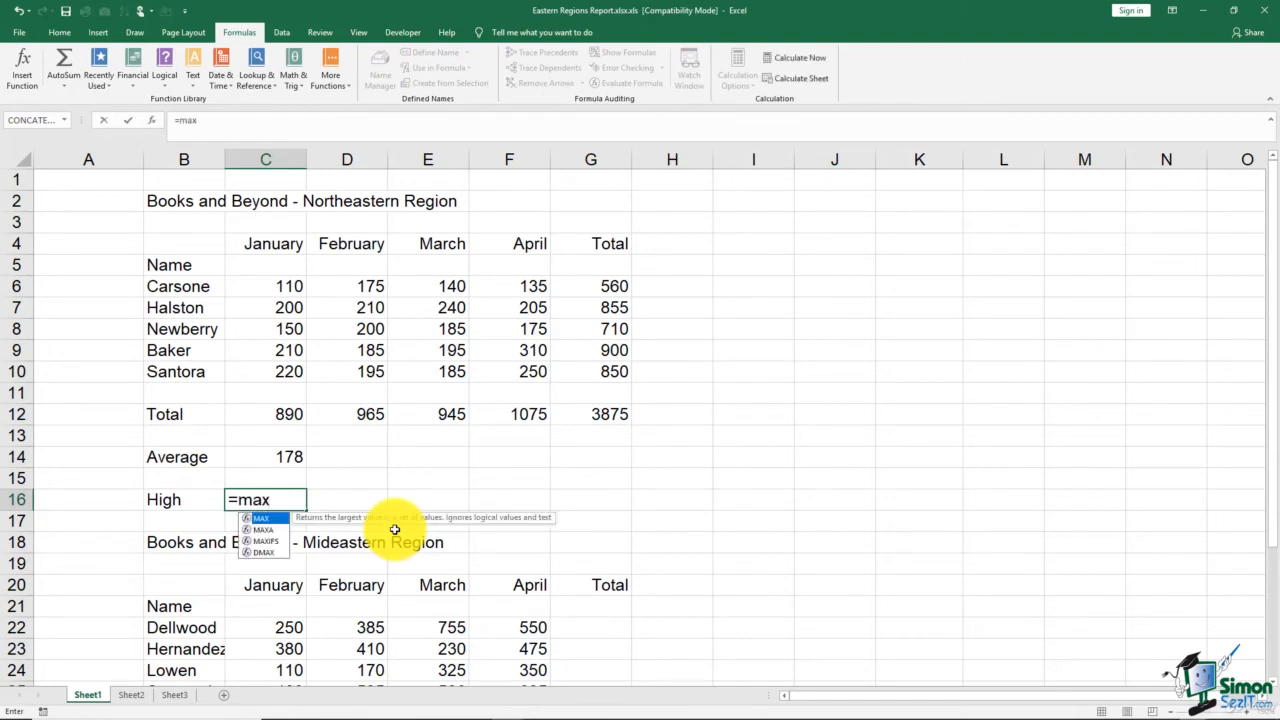
pyautogui.write('(')
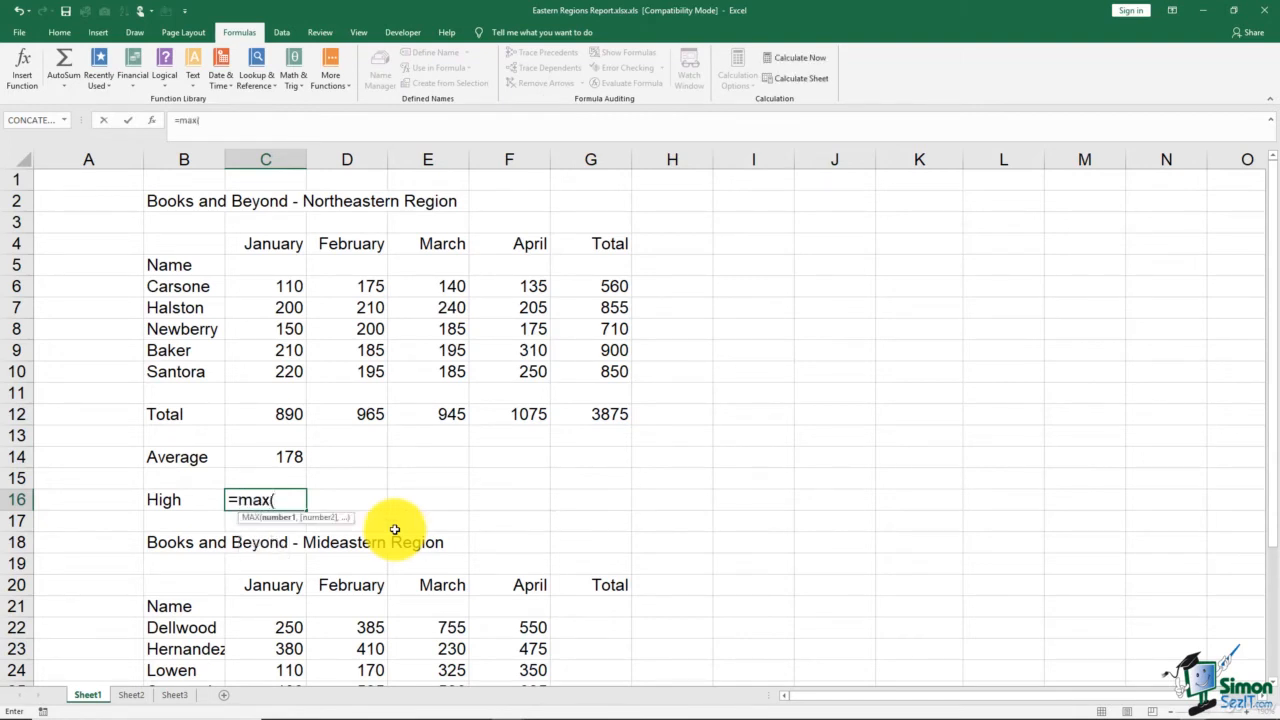
pyautogui.moveTo(257, 286); pyautogui.dragTo(274, 361)
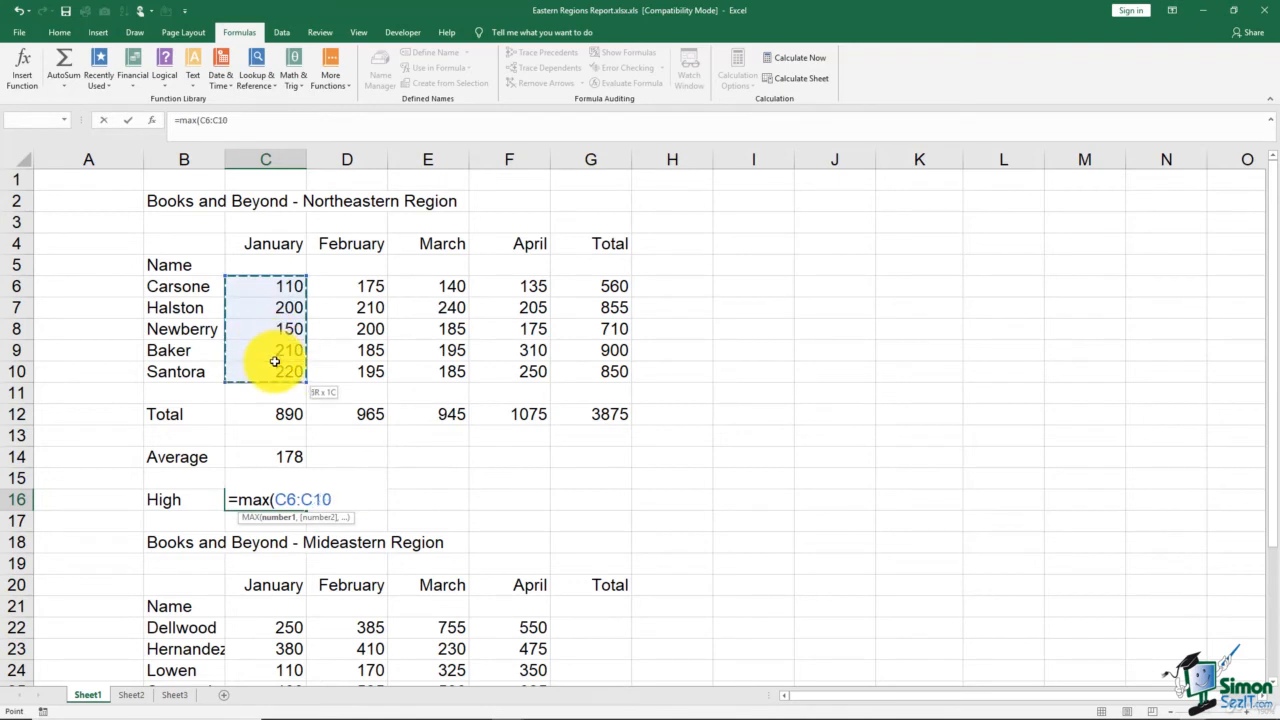
pyautogui.press('Return')
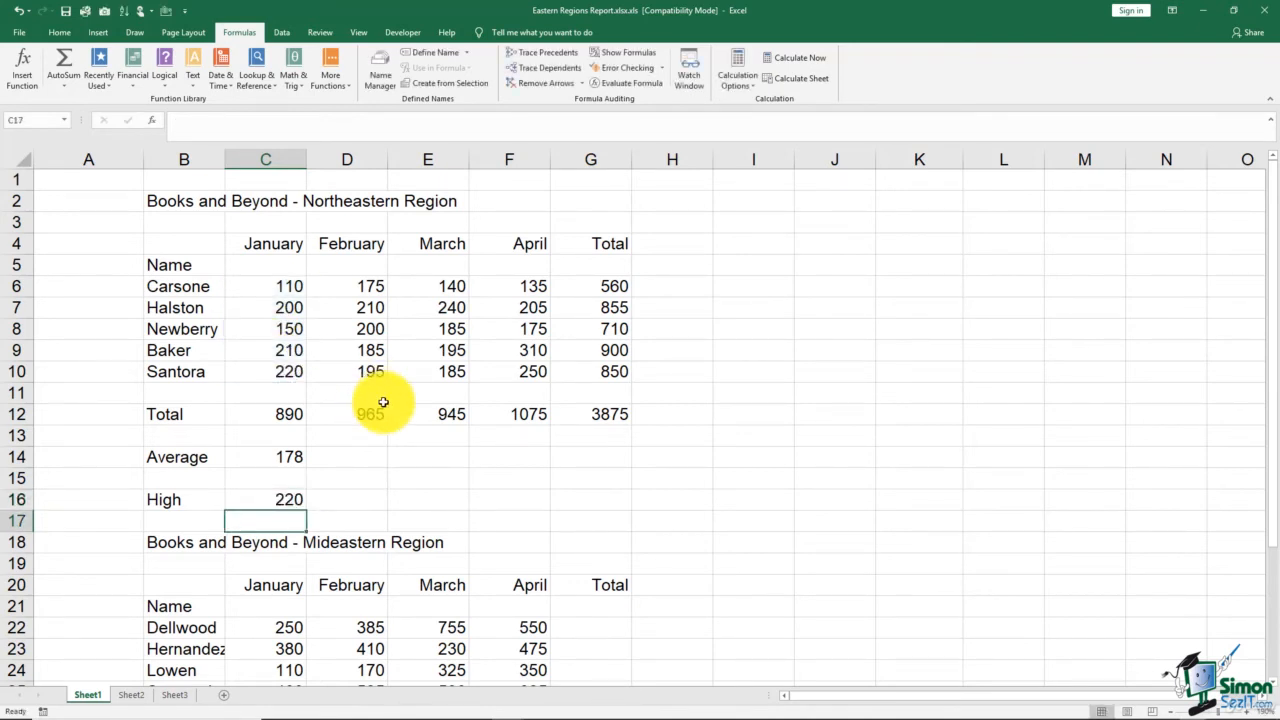
# Select the January sales in C6:C10 and turn off the Average and Count readouts in the status bar
pyautogui.click(290, 457)
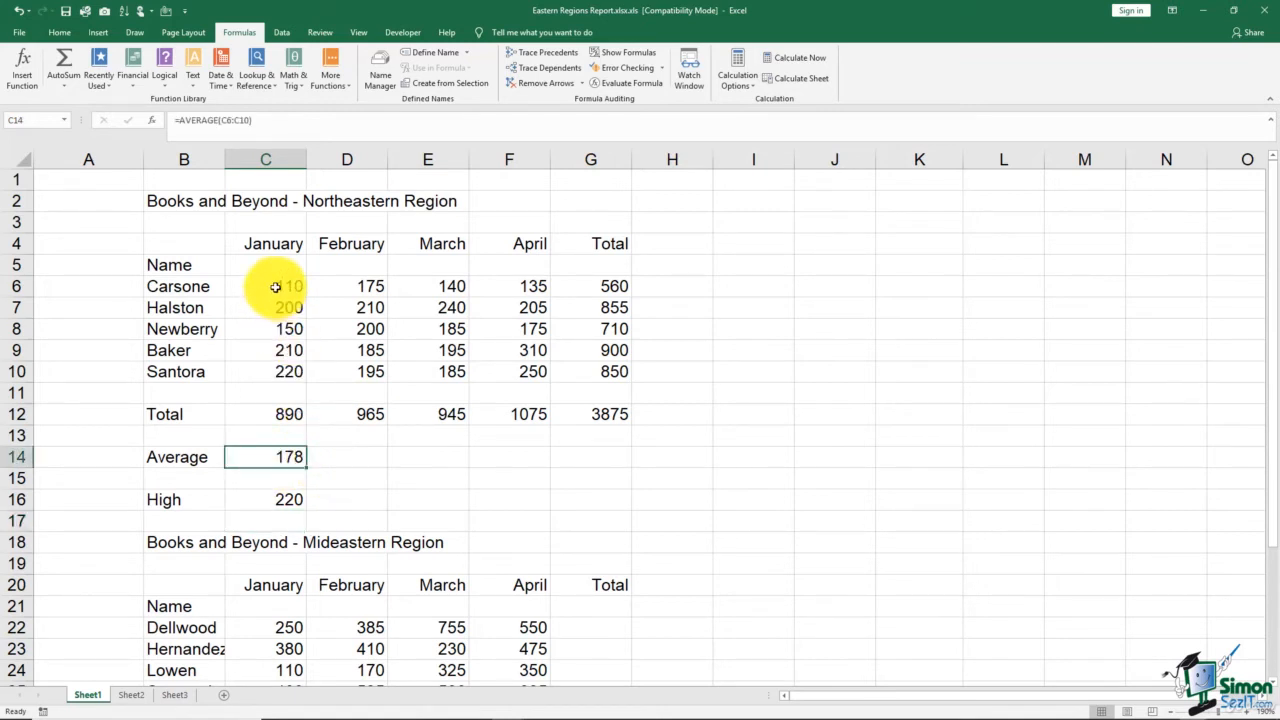
pyautogui.moveTo(276, 286); pyautogui.dragTo(277, 370)
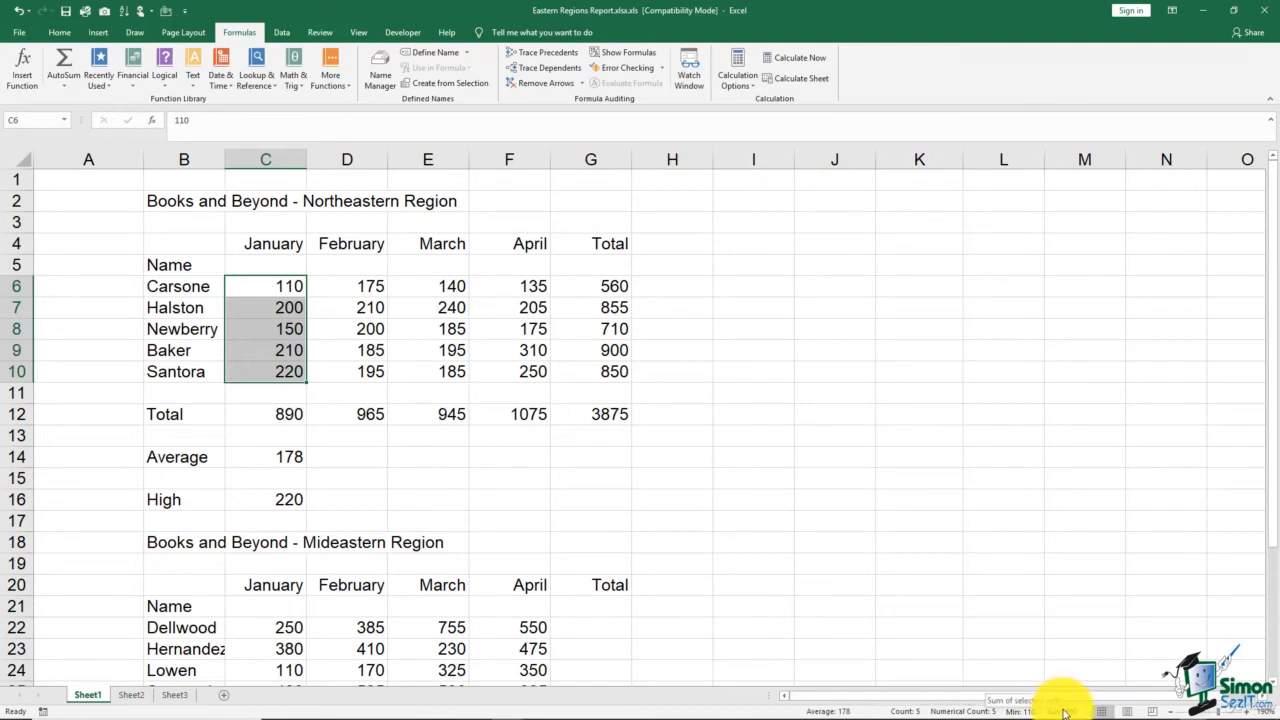
pyautogui.rightClick(962, 712)
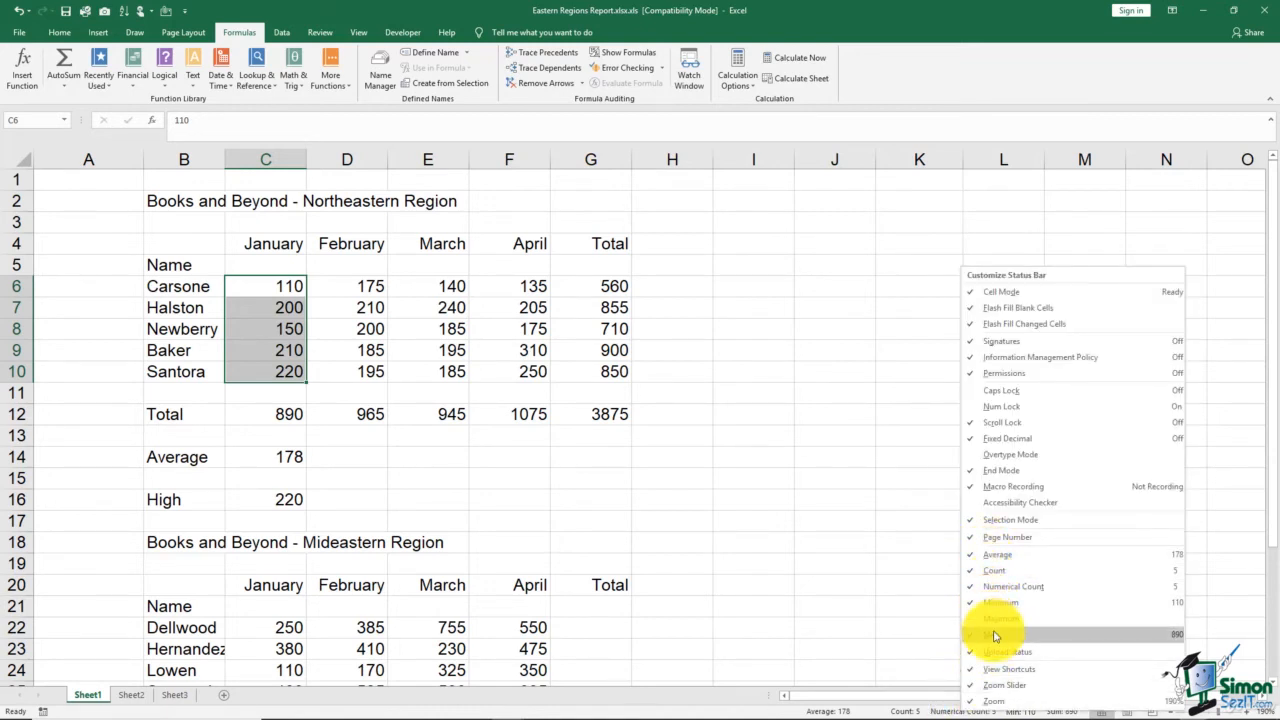
pyautogui.click(989, 572)
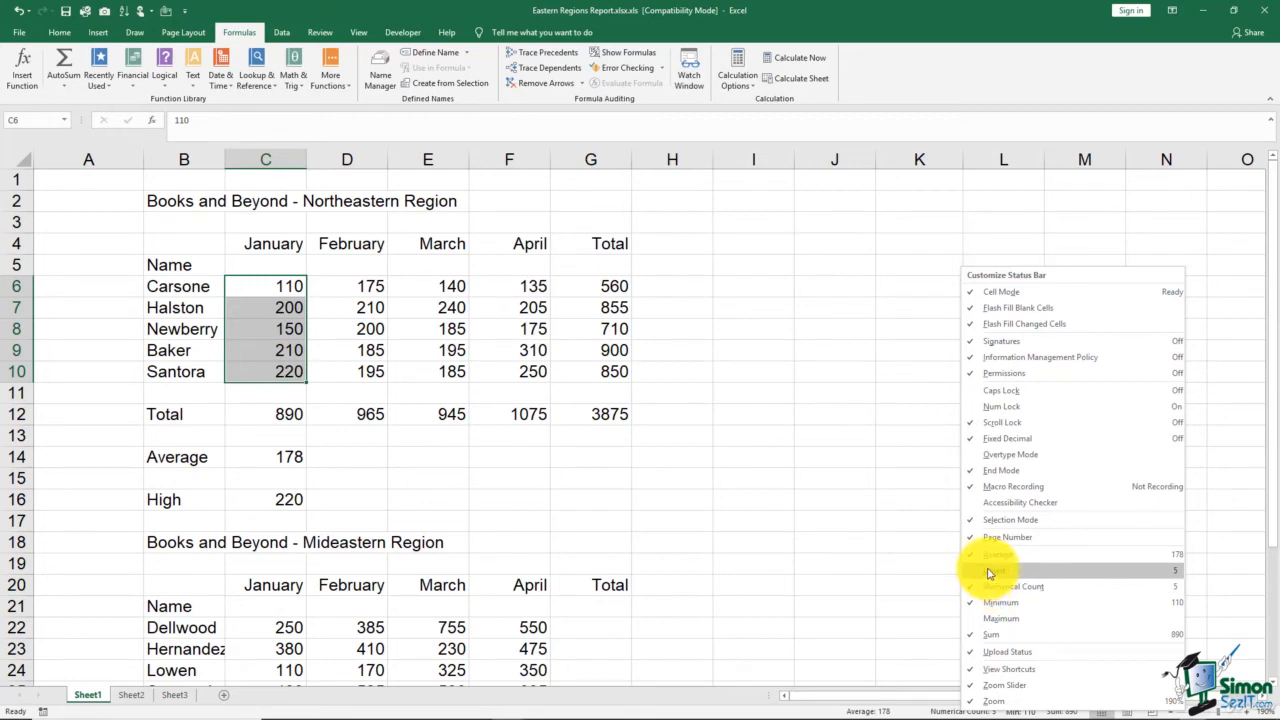
pyautogui.click(989, 555)
pyautogui.click(922, 617)
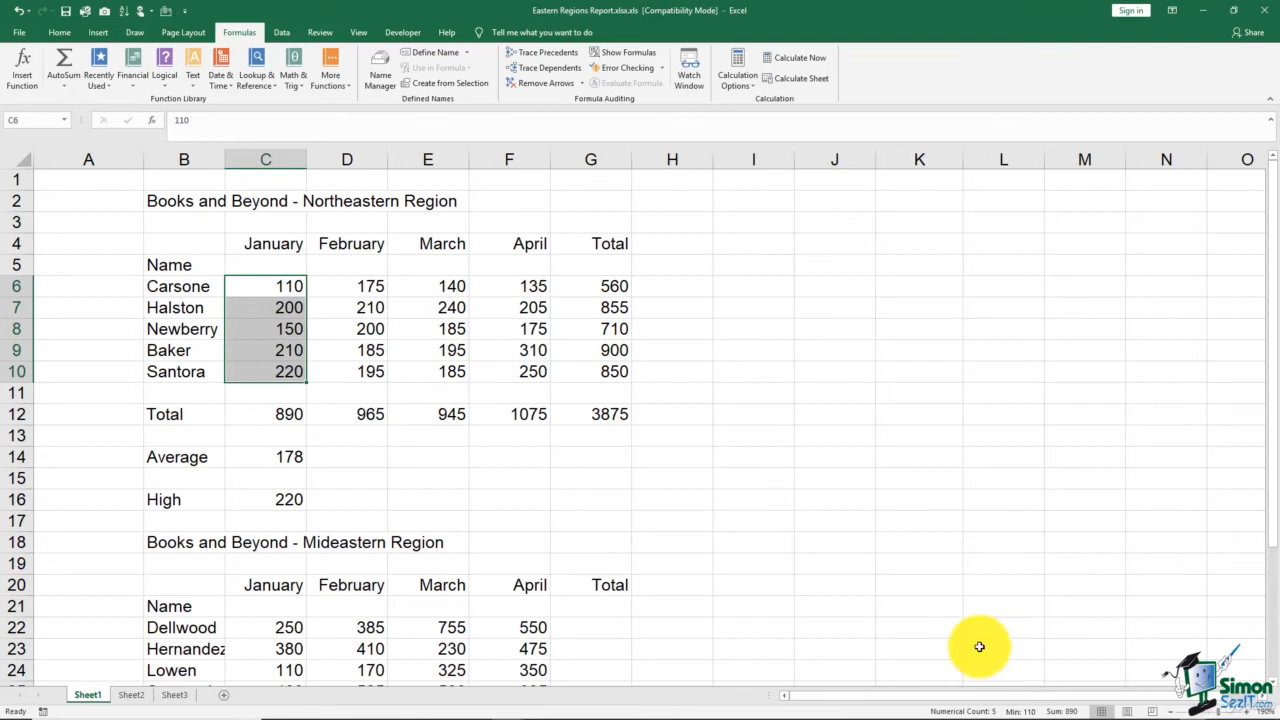
# Review the status bar customization options and check the remaining status bar calculations for C6:C7
pyautogui.rightClick(972, 704)
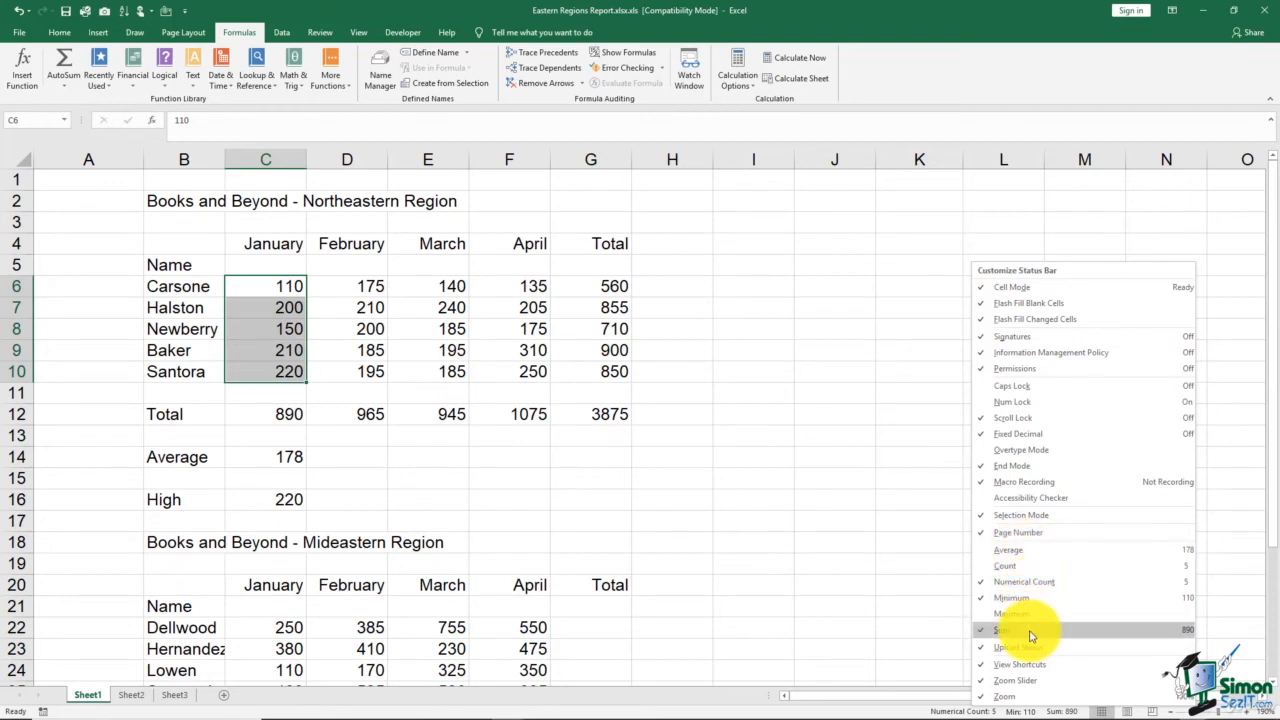
pyautogui.click(855, 568)
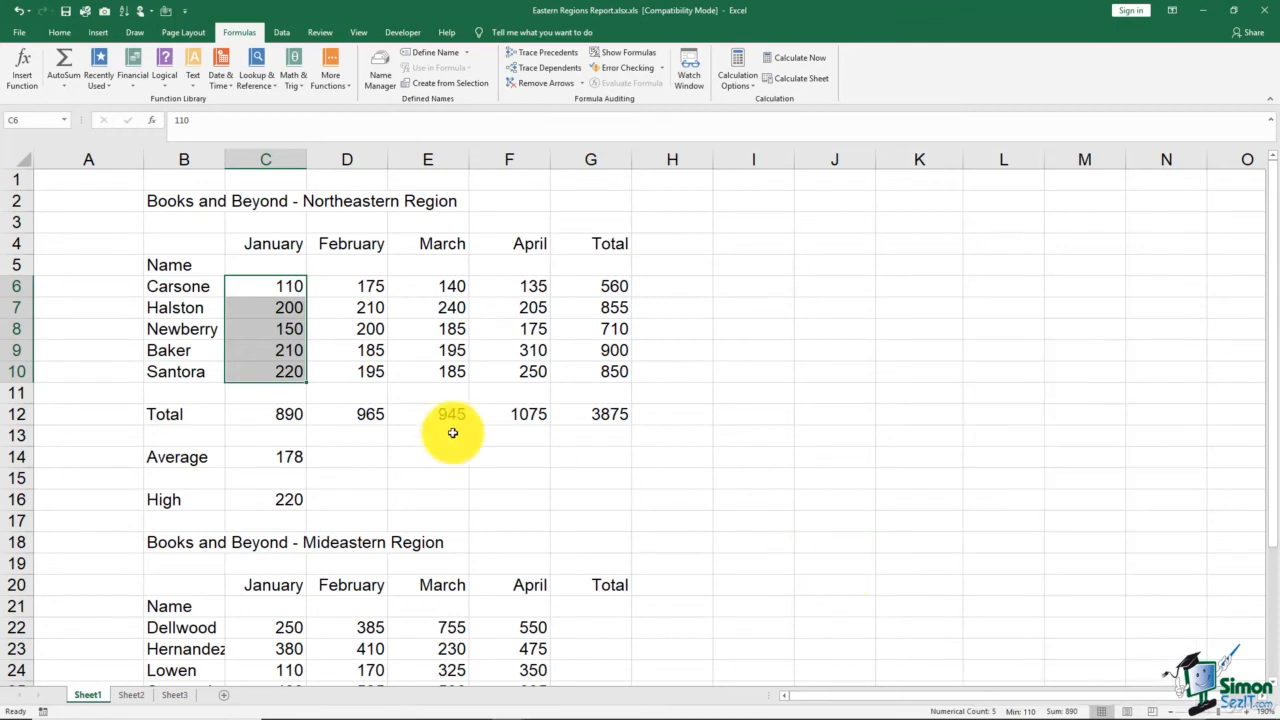
pyautogui.click(265, 287)
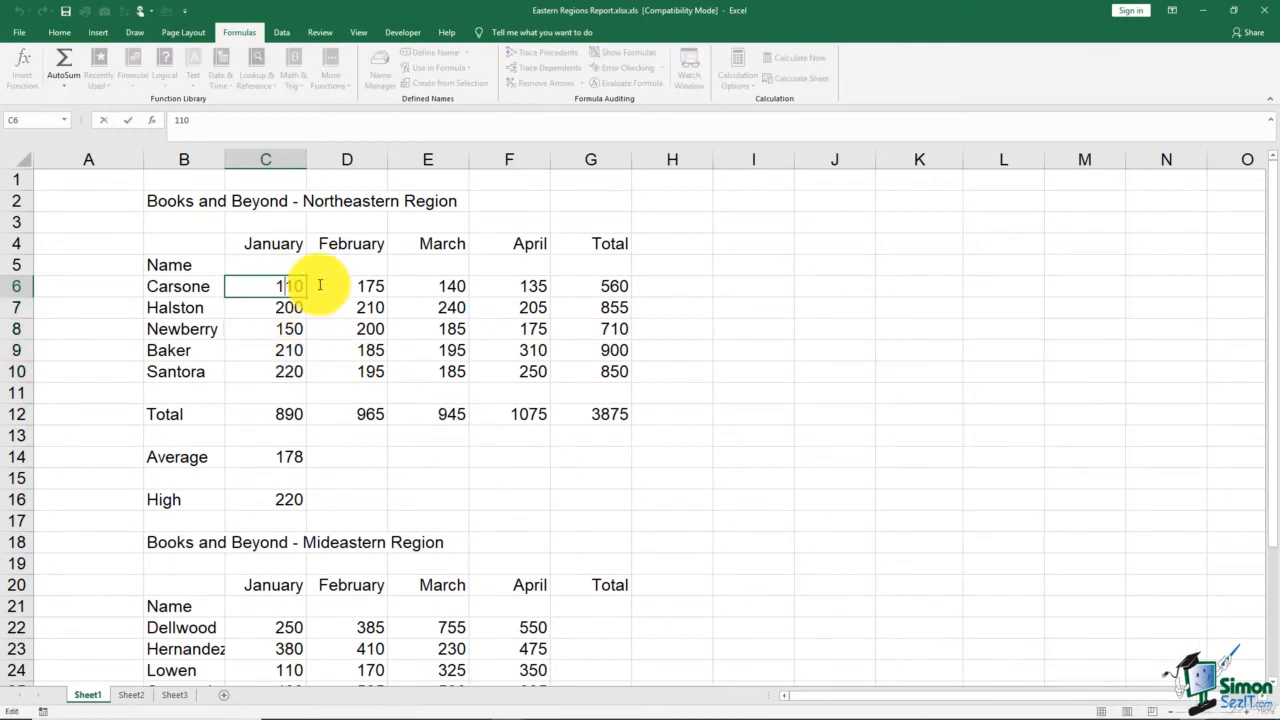
pyautogui.moveTo(300, 287); pyautogui.dragTo(287, 311)
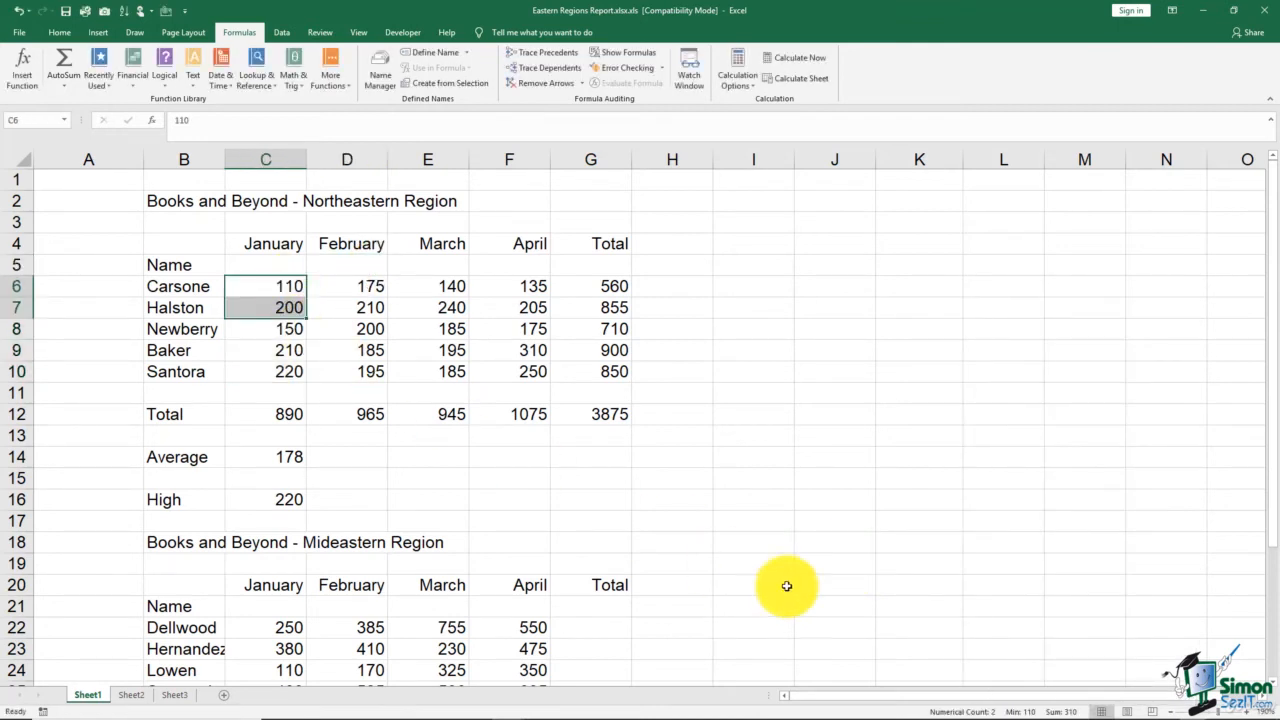
pyautogui.click(368, 451)
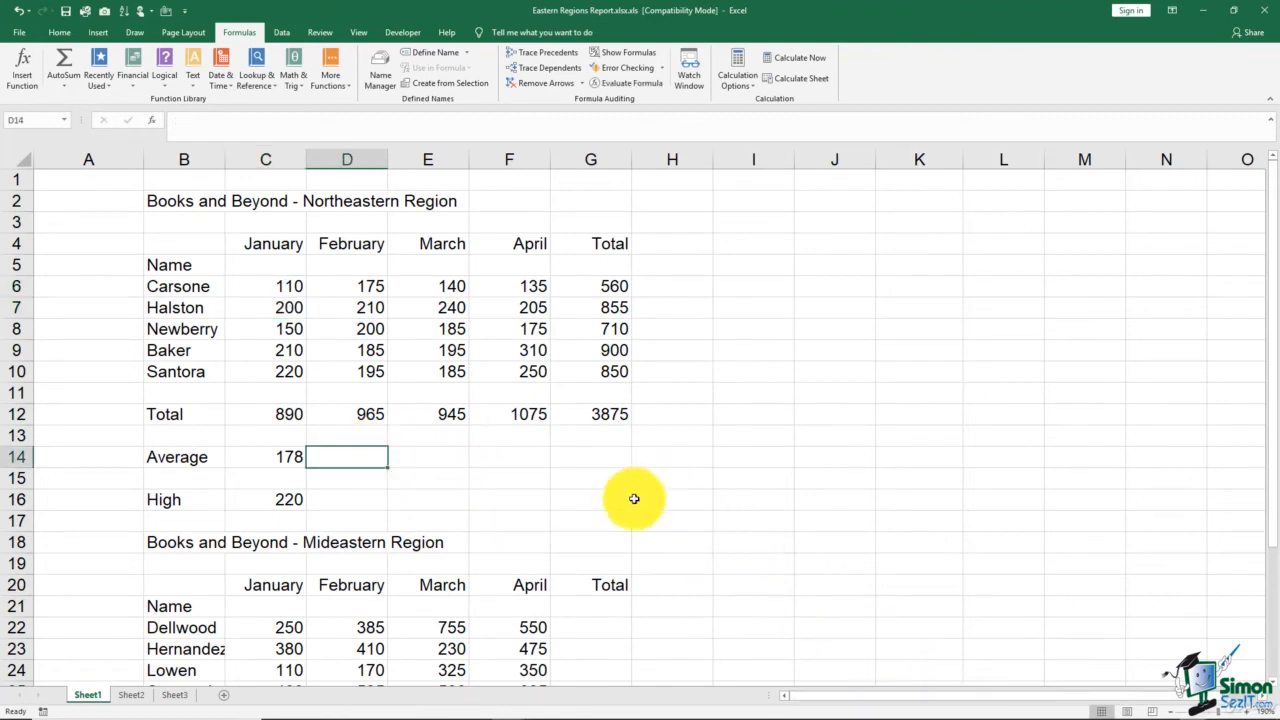
# Delete the January total in C12 and start Insert Function there with the All category chosen
pyautogui.click(290, 413)
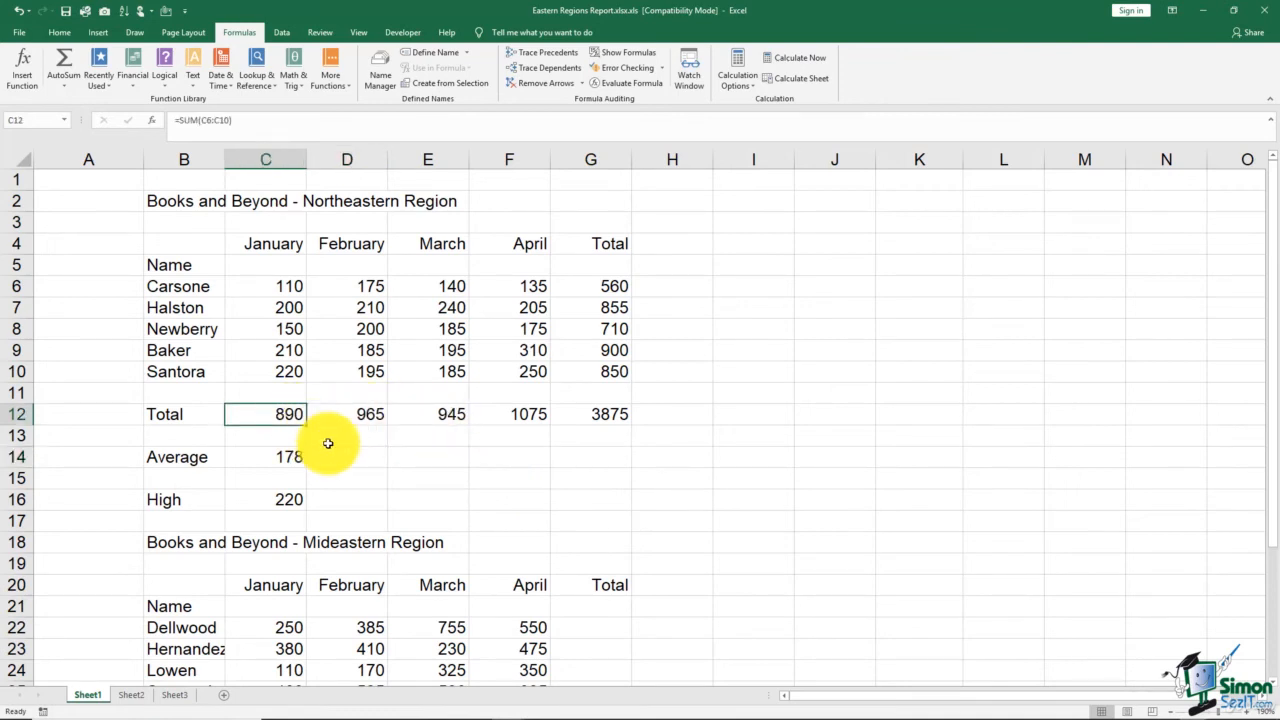
pyautogui.press('Delete')
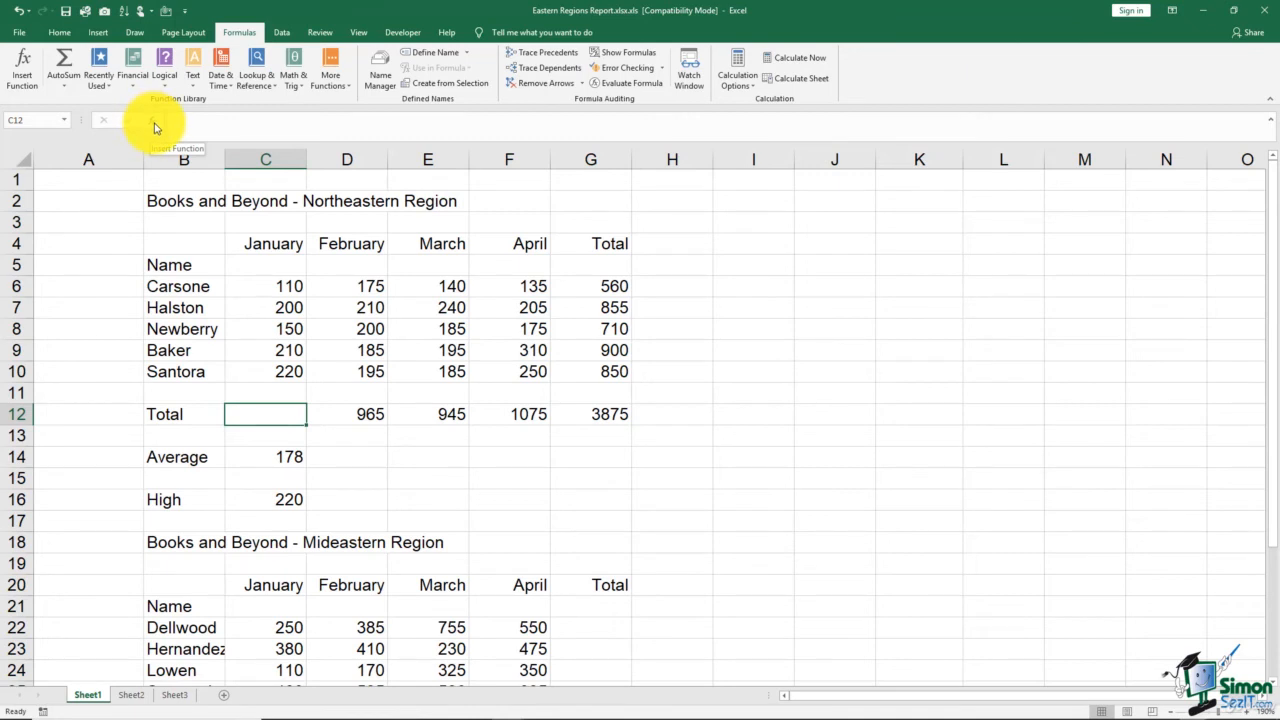
pyautogui.click(25, 72)
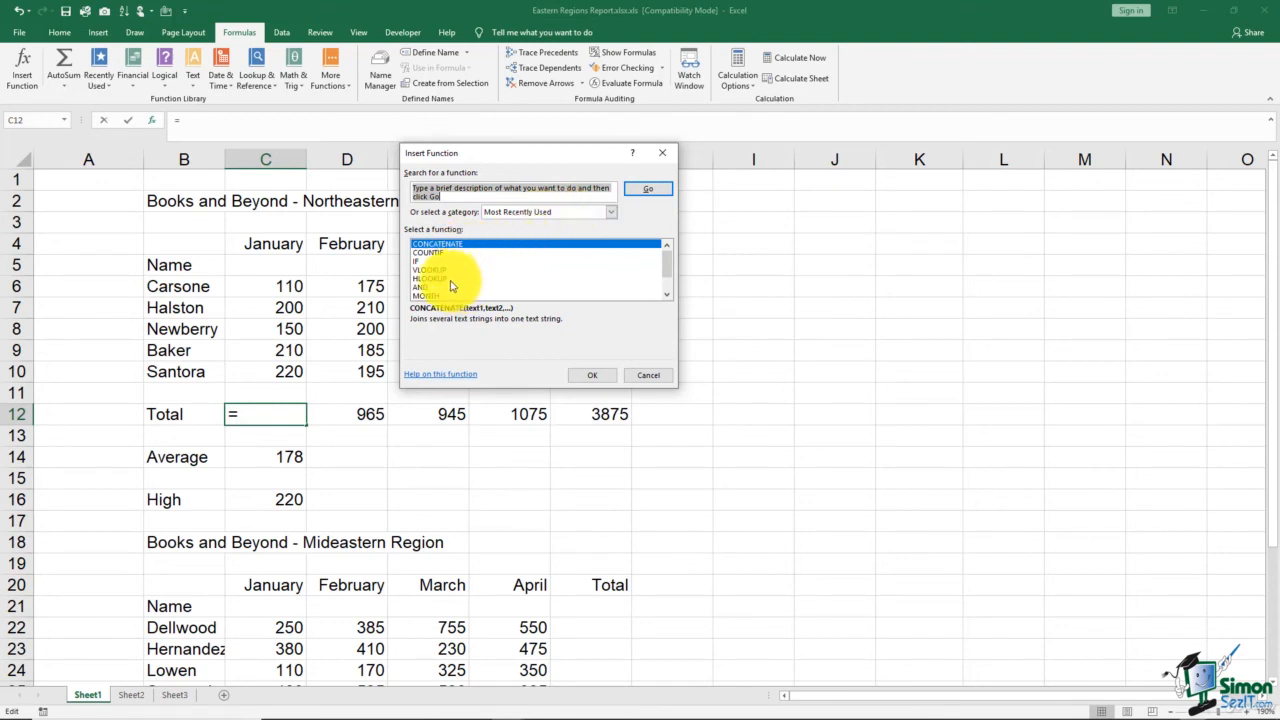
pyautogui.click(611, 212)
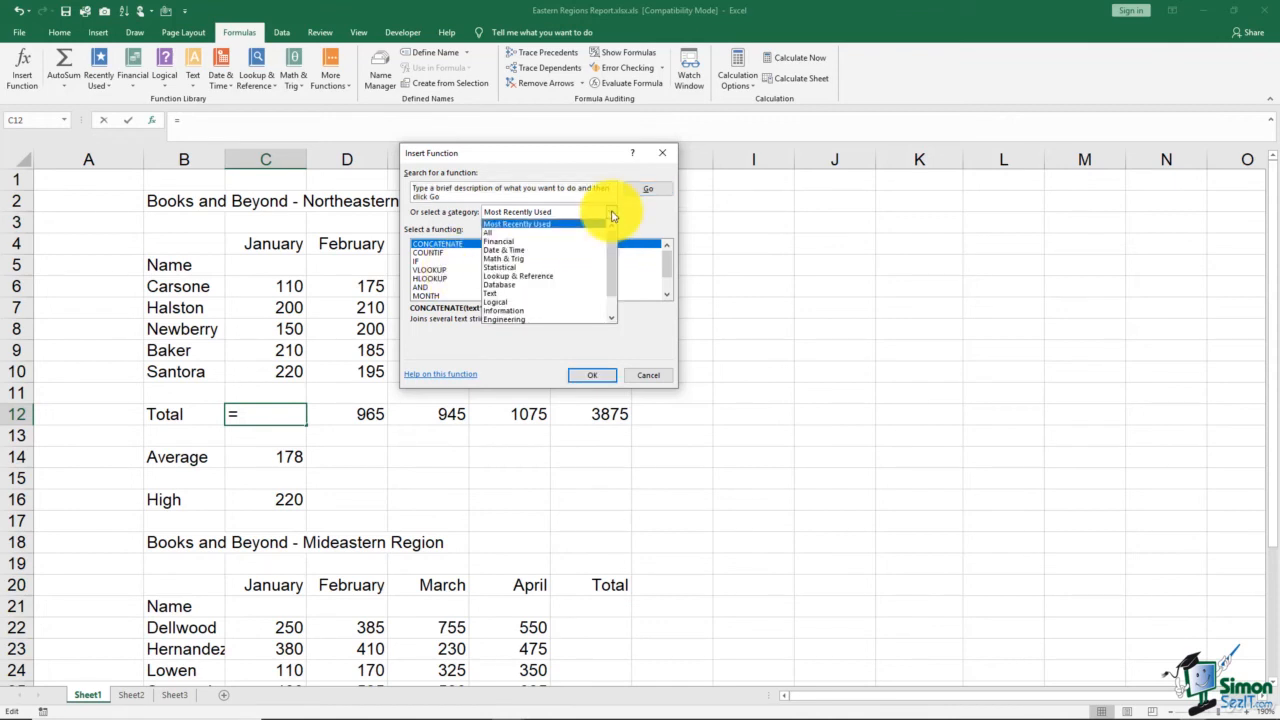
pyautogui.click(496, 234)
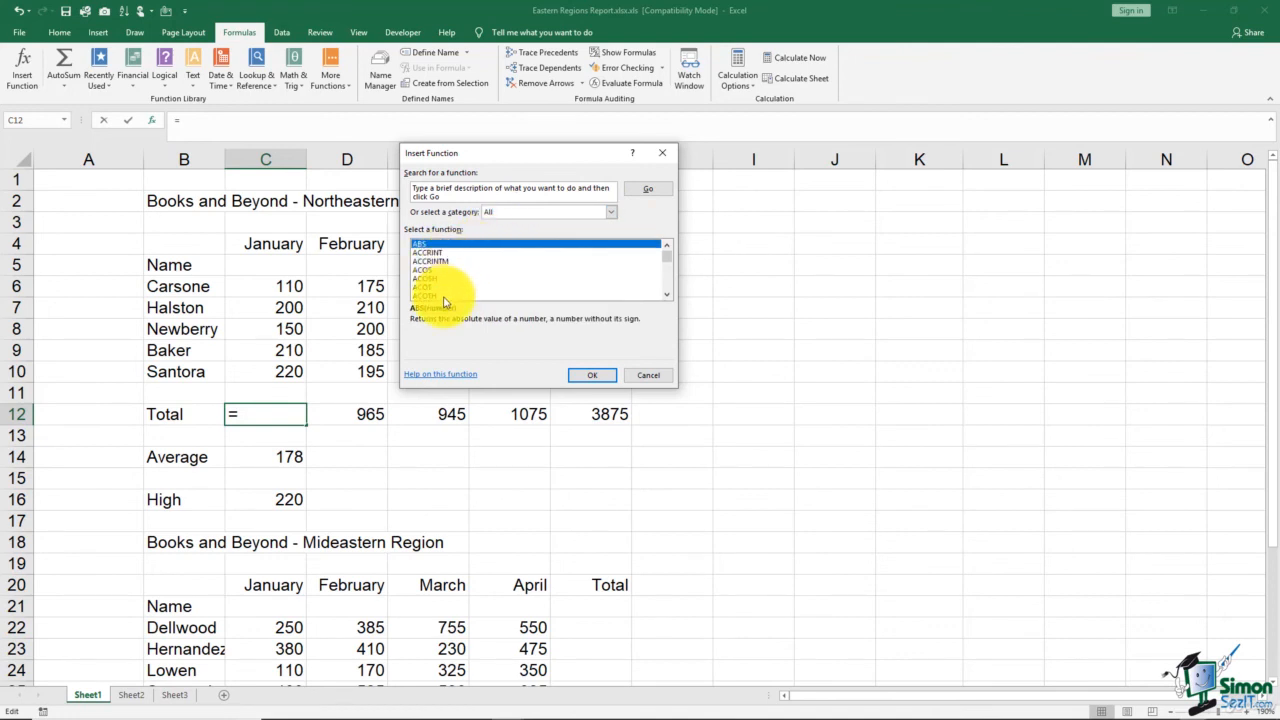
pyautogui.click(610, 213)
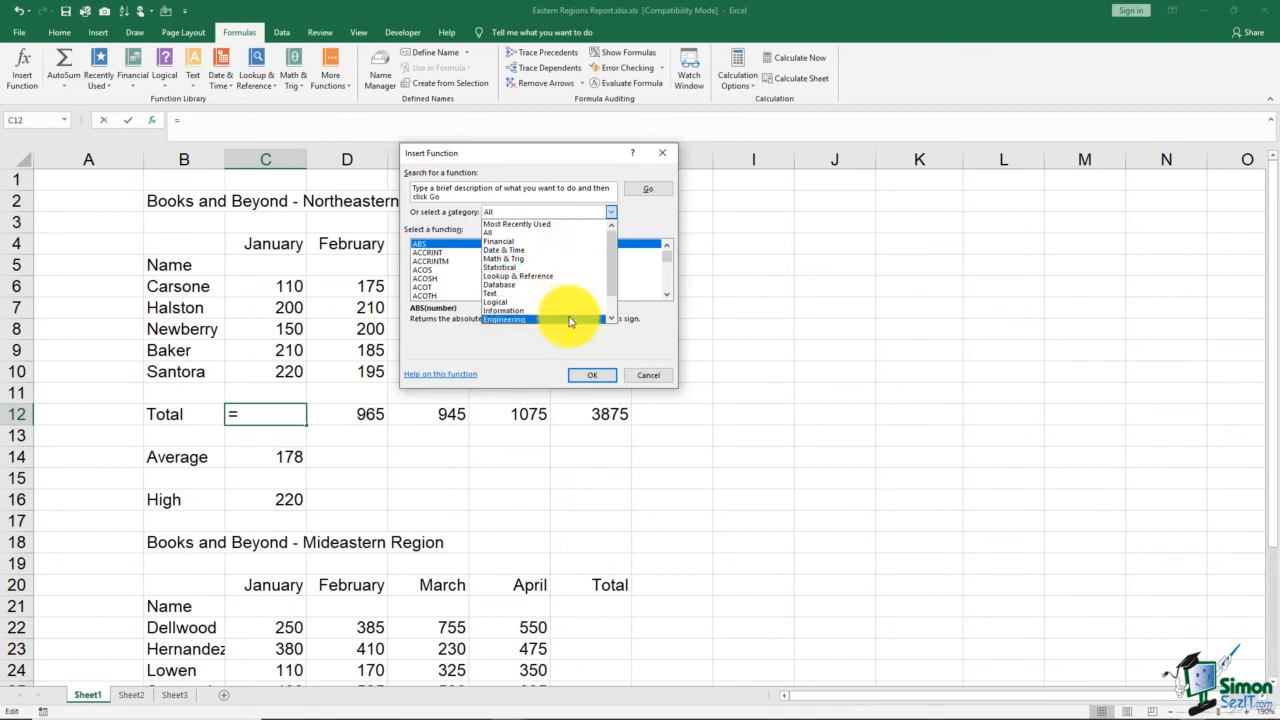
pyautogui.click(545, 232)
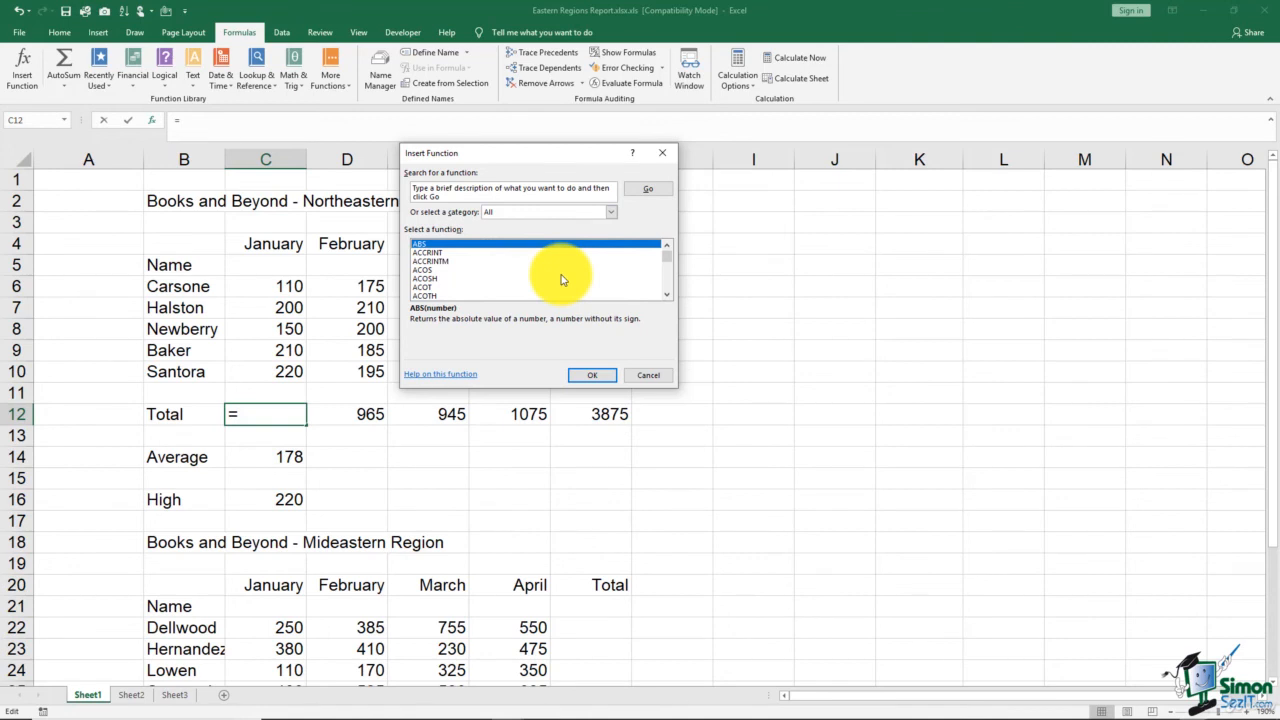
# Examine the syntax and descriptions of the ACOSH and AVERAGE functions in the Insert Function list
pyautogui.click(437, 278)
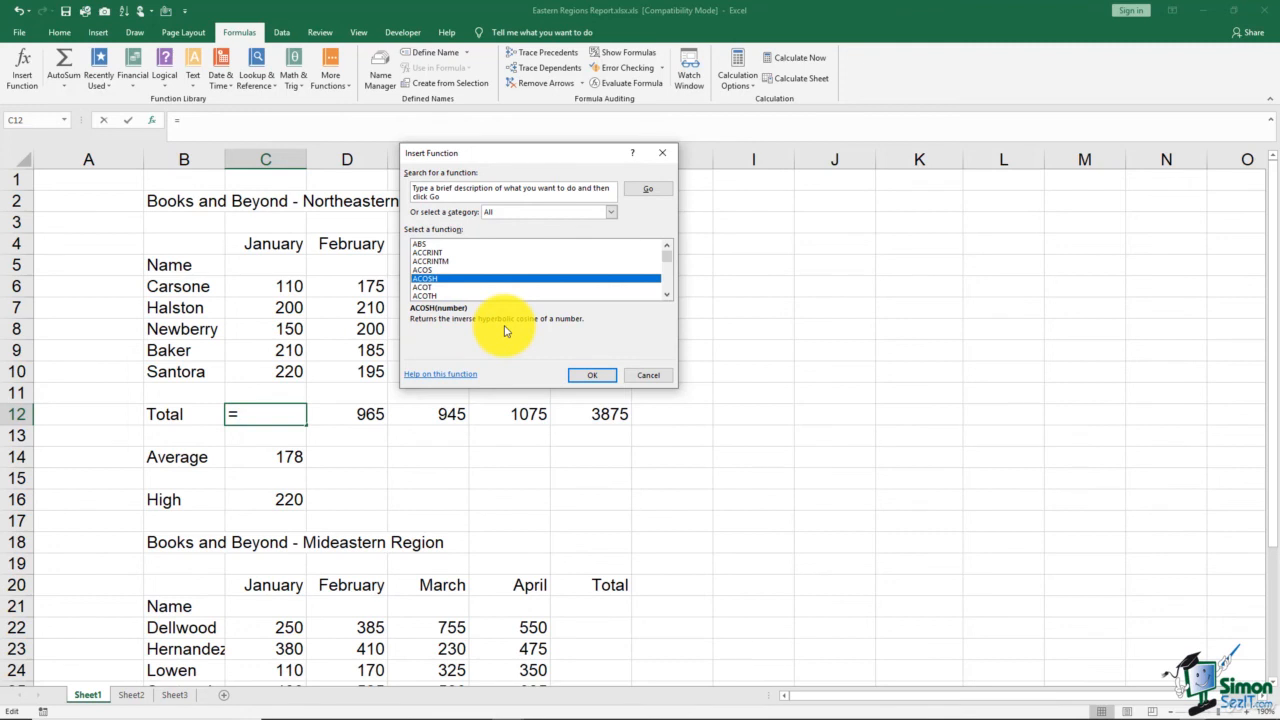
pyautogui.click(667, 297)
pyautogui.click(667, 297)
pyautogui.click(667, 297)
pyautogui.click(667, 297)
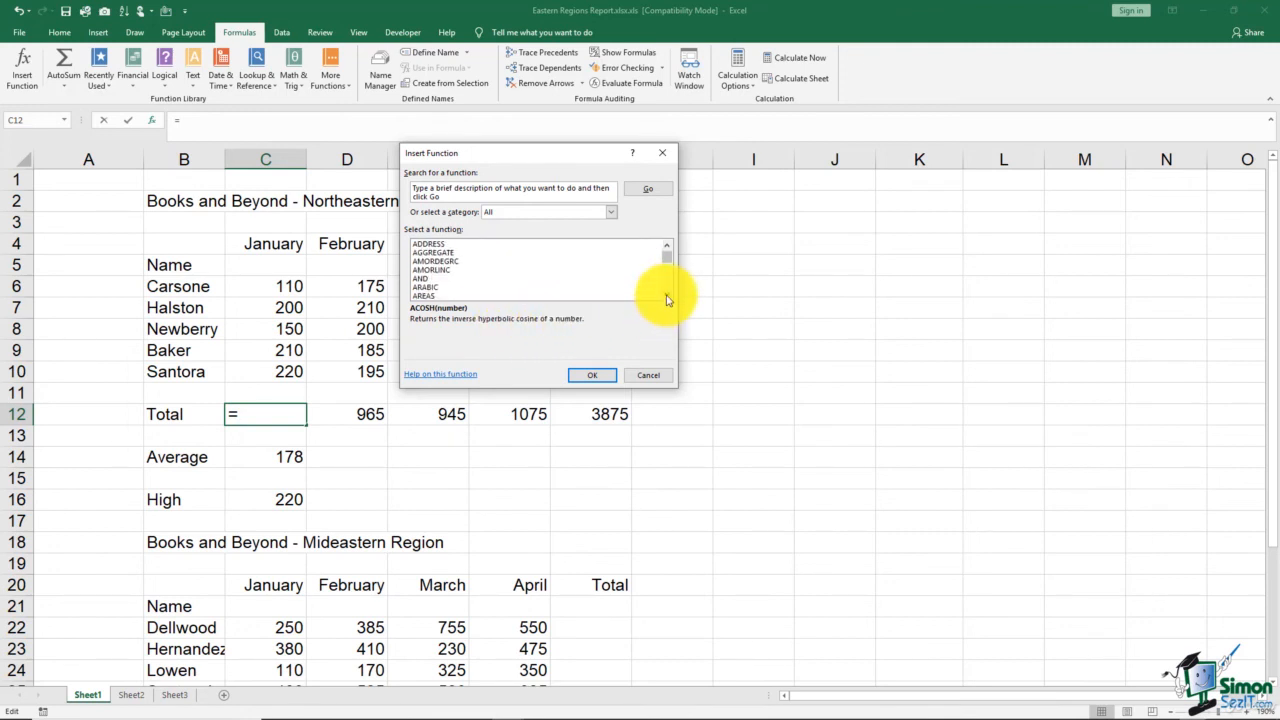
pyautogui.click(667, 297)
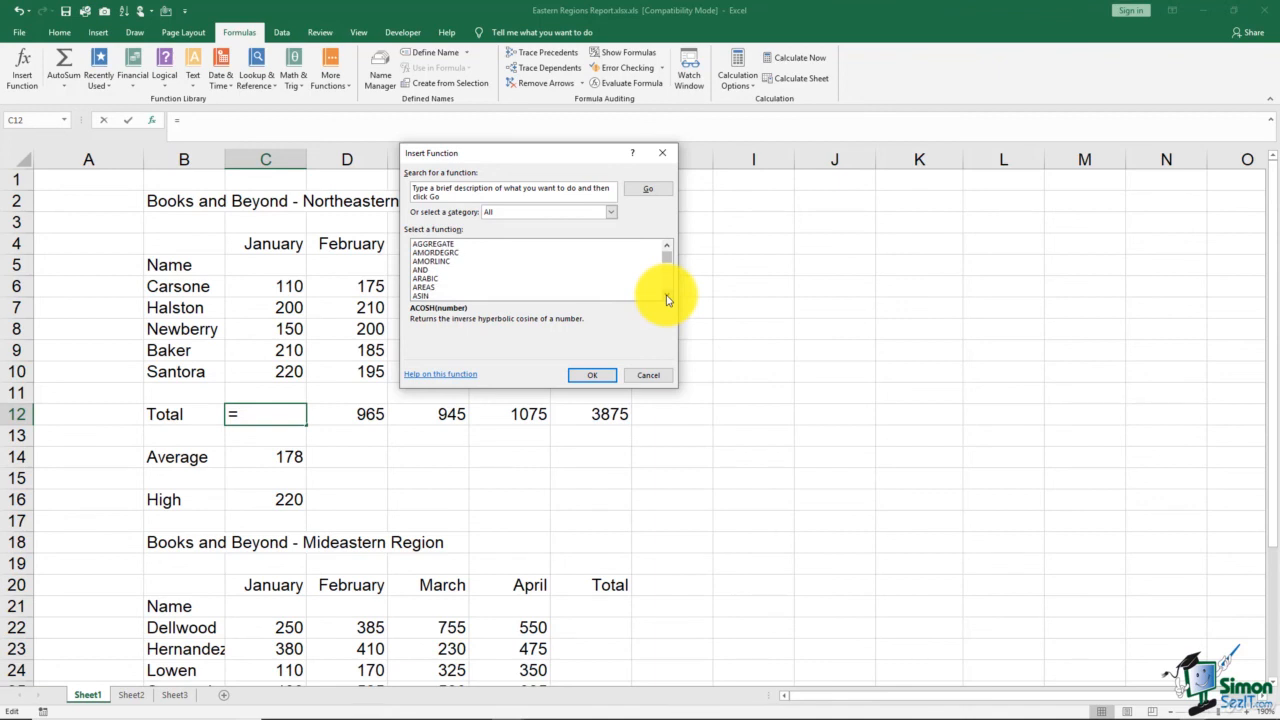
pyautogui.click(667, 297)
pyautogui.click(667, 297)
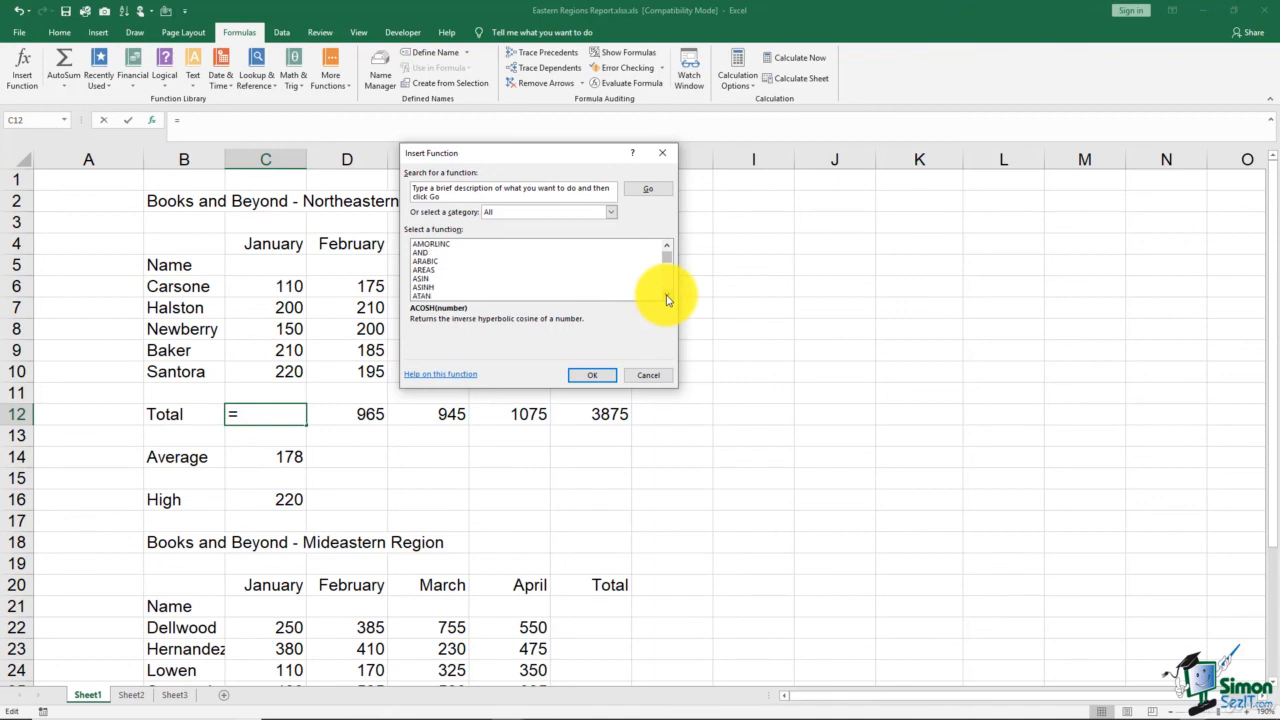
pyautogui.click(667, 297)
pyautogui.click(667, 297)
pyautogui.click(667, 297)
pyautogui.click(667, 297)
pyautogui.click(667, 297)
pyautogui.click(667, 297)
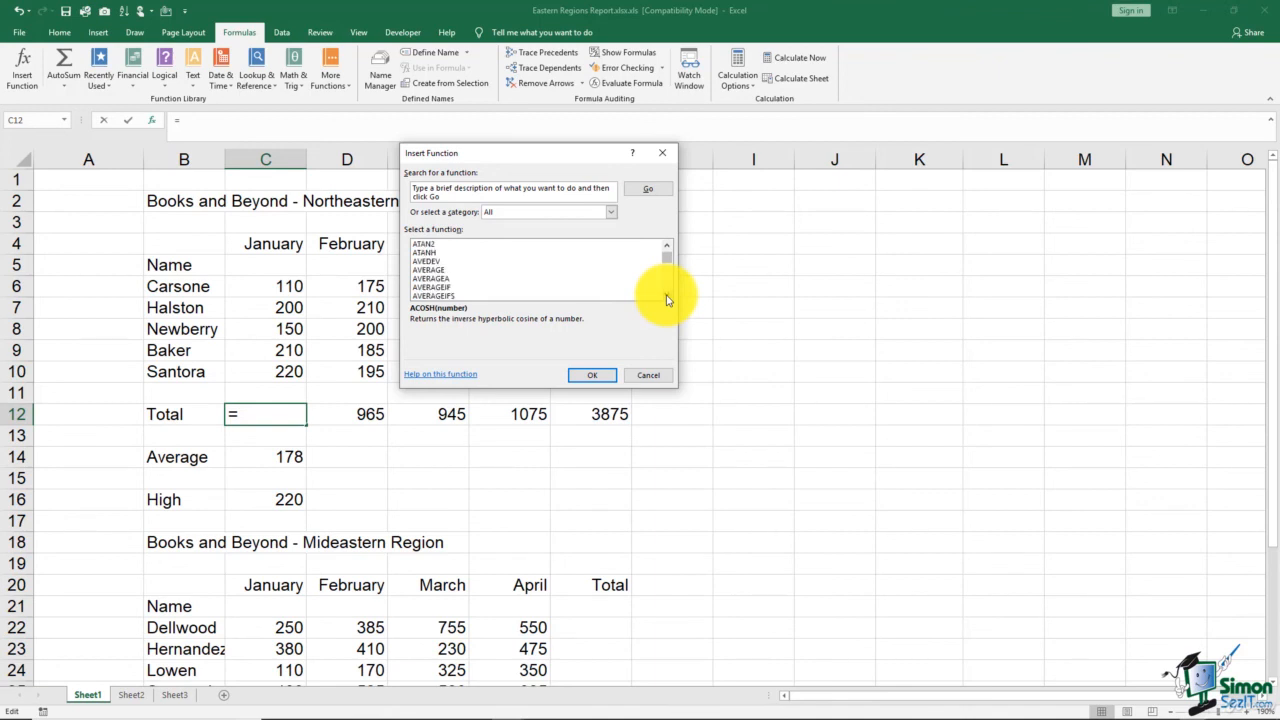
pyautogui.click(667, 297)
pyautogui.click(500, 270)
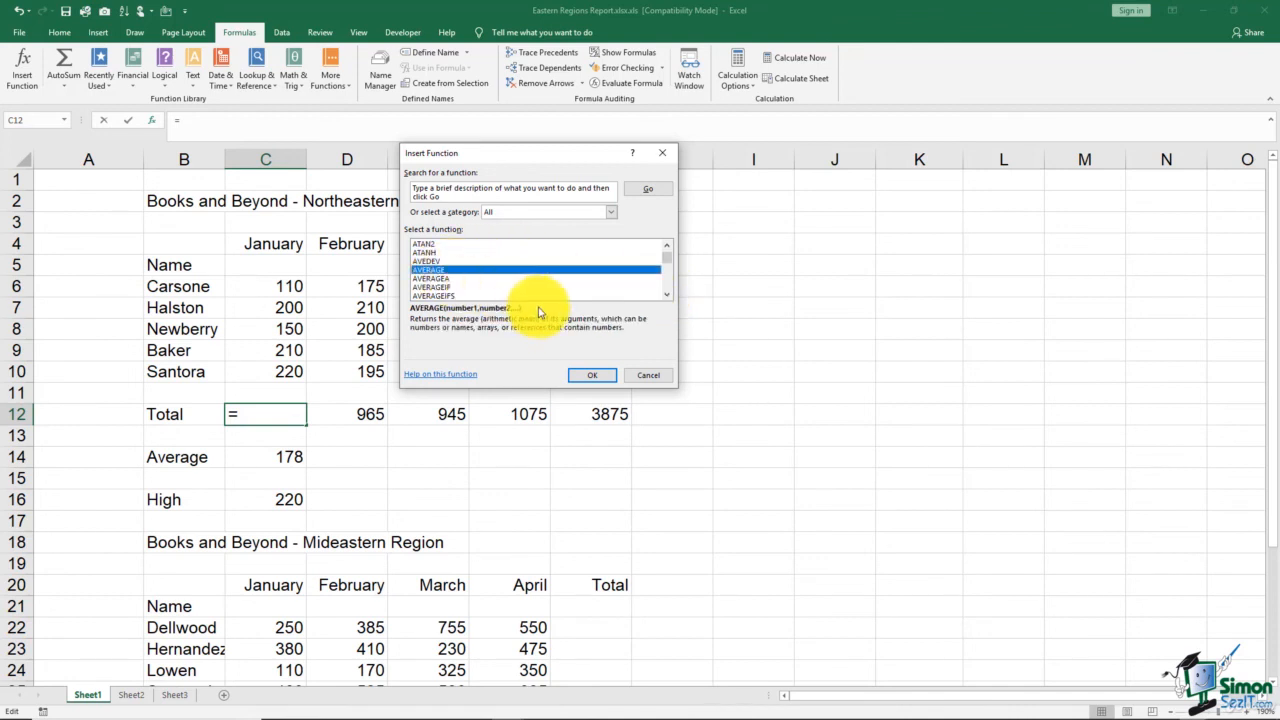
# Select the AVERAGEIF function in the list and read its arguments and description
pyautogui.click(667, 297)
pyautogui.click(667, 297)
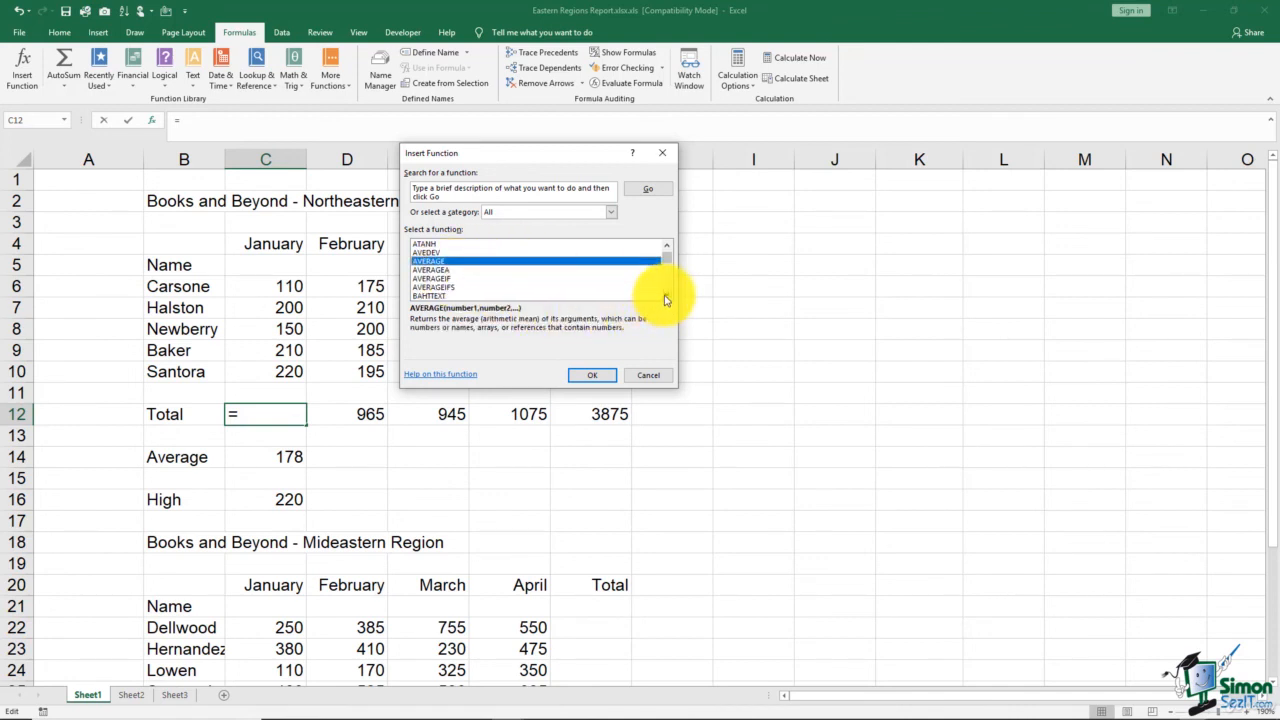
pyautogui.click(667, 297)
pyautogui.click(667, 297)
pyautogui.click(667, 297)
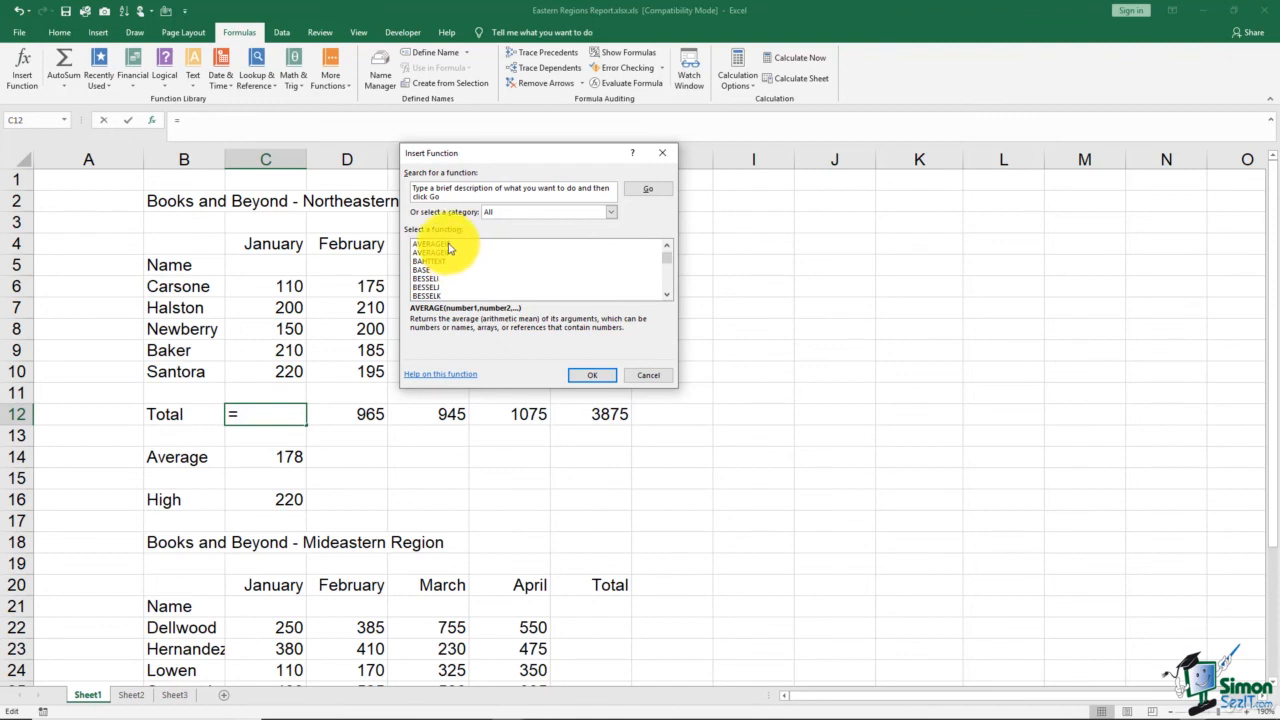
pyautogui.click(462, 245)
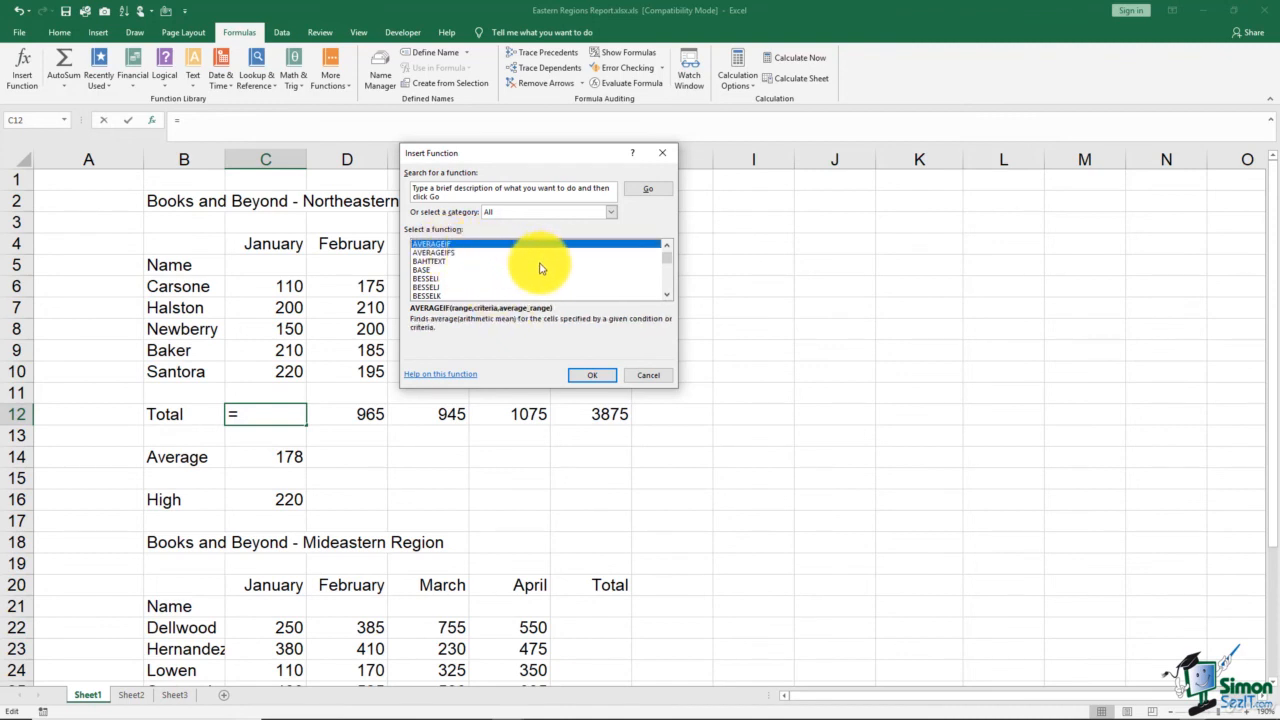
# Browse further through the alphabetical function list to CONCATENATE and read its syntax and description
pyautogui.click(666, 295)
pyautogui.click(666, 298)
pyautogui.click(666, 298)
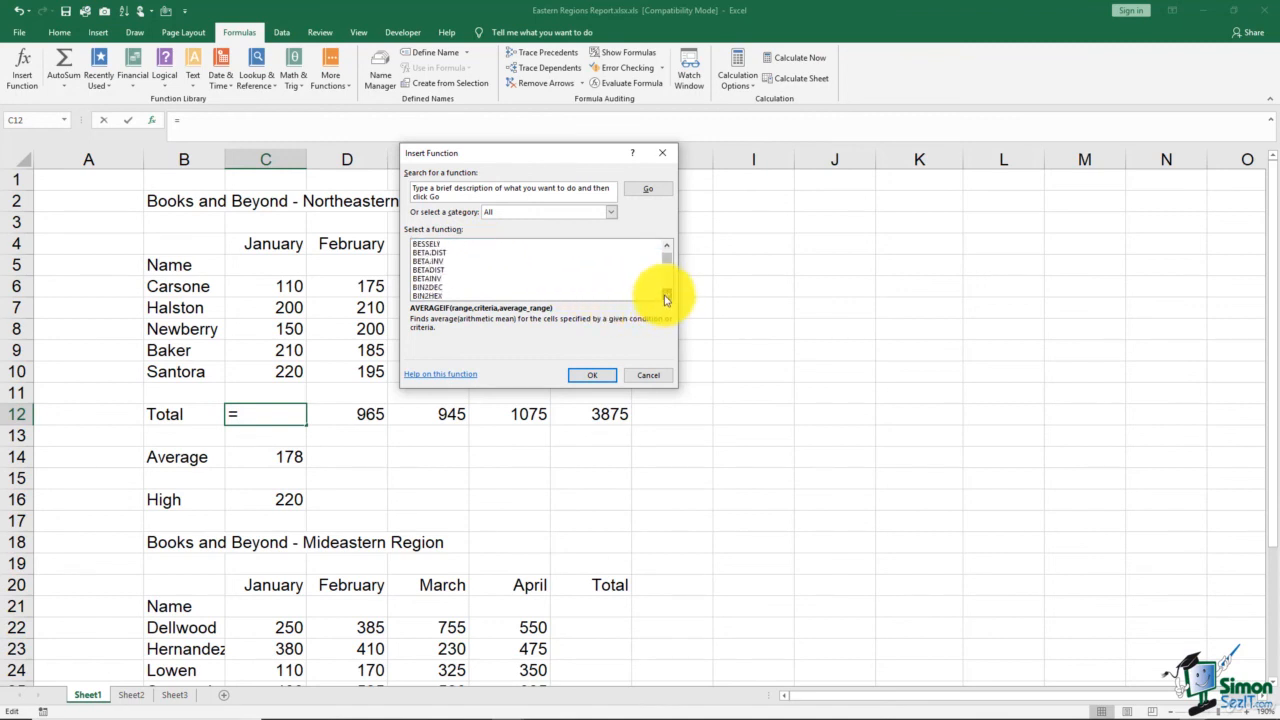
pyautogui.click(666, 298)
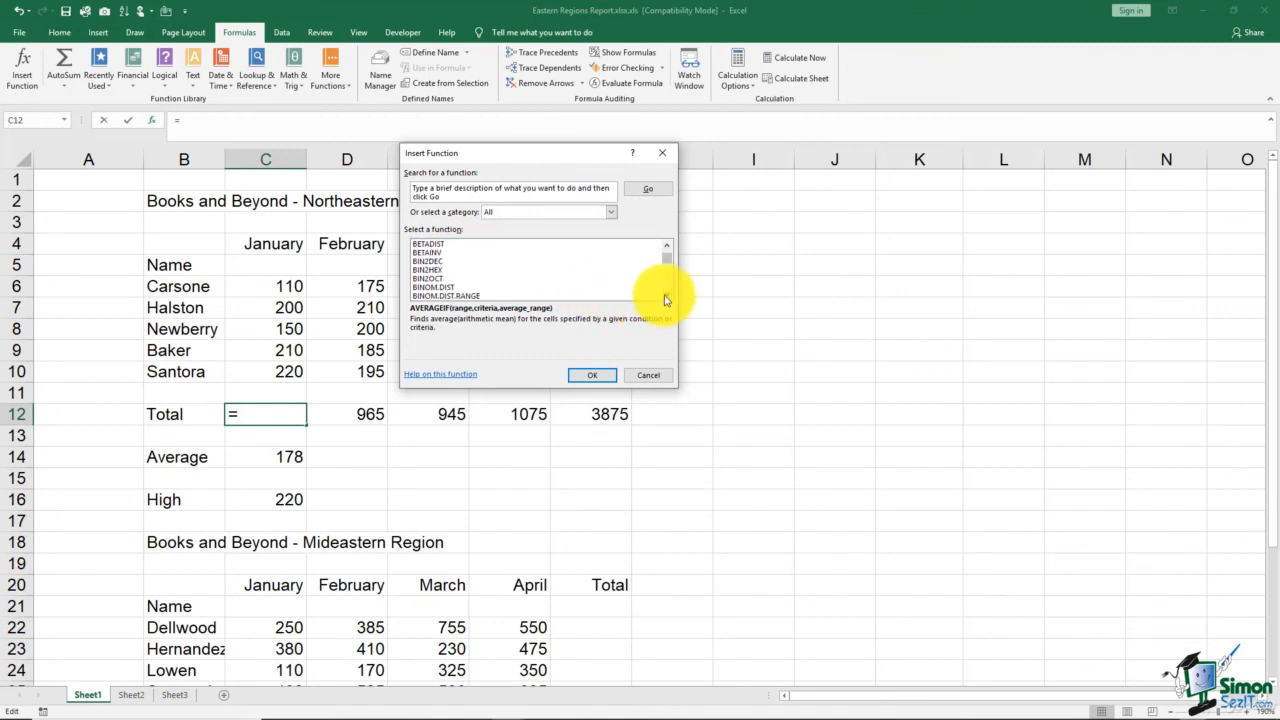
pyautogui.click(666, 298)
pyautogui.click(666, 298)
pyautogui.click(666, 298)
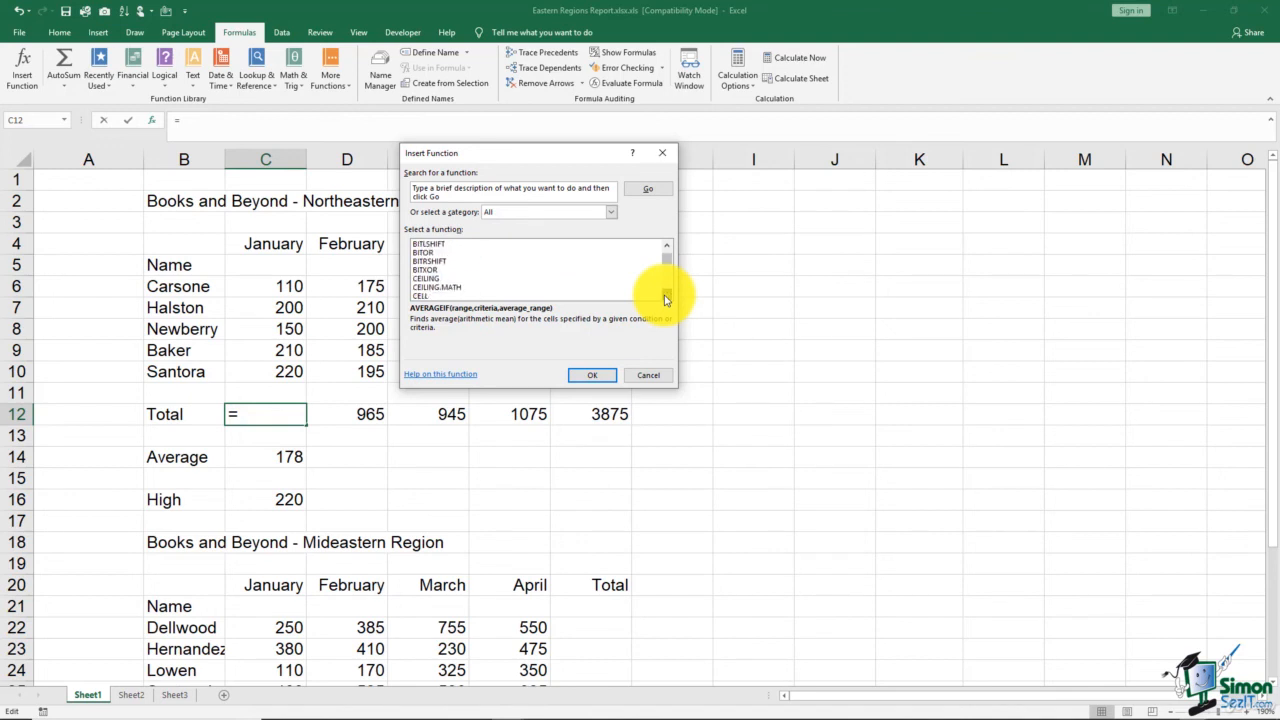
pyautogui.click(666, 298)
pyautogui.click(666, 298)
pyautogui.click(666, 298)
pyautogui.click(666, 298)
pyautogui.click(666, 298)
pyautogui.click(666, 298)
pyautogui.click(666, 298)
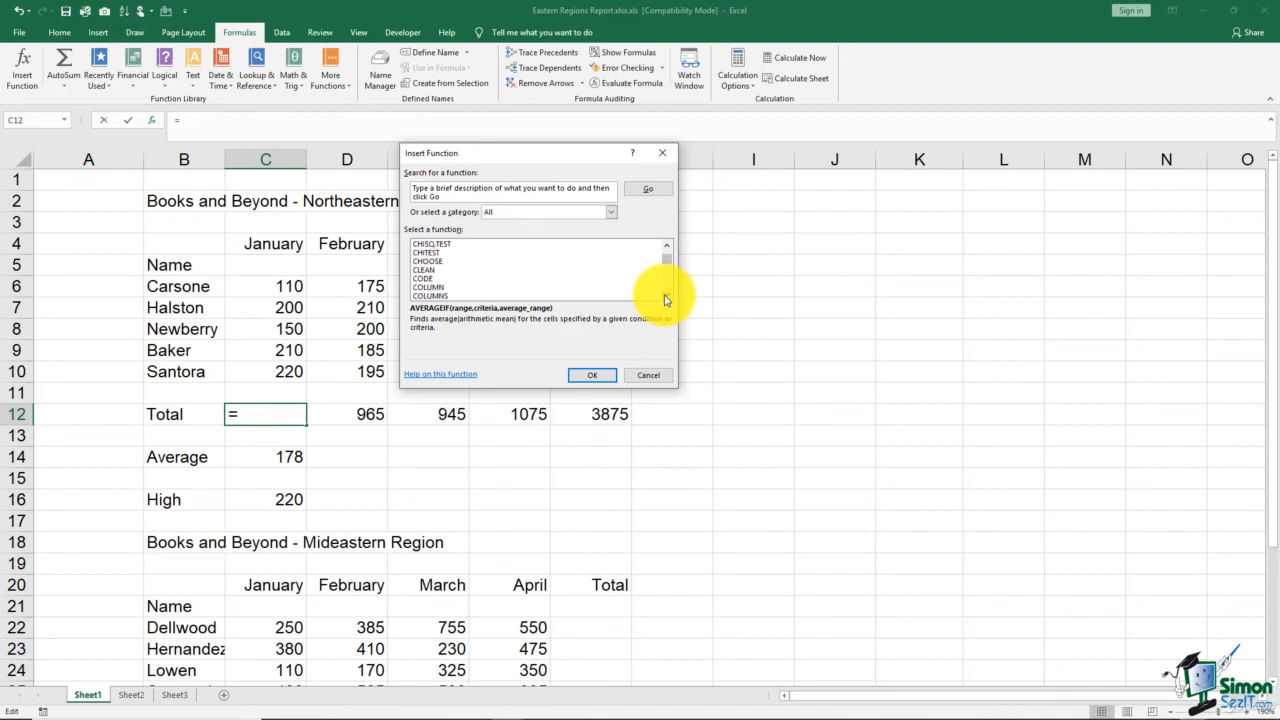
pyautogui.click(666, 298)
pyautogui.click(666, 298)
pyautogui.click(666, 298)
pyautogui.click(666, 298)
pyautogui.click(666, 298)
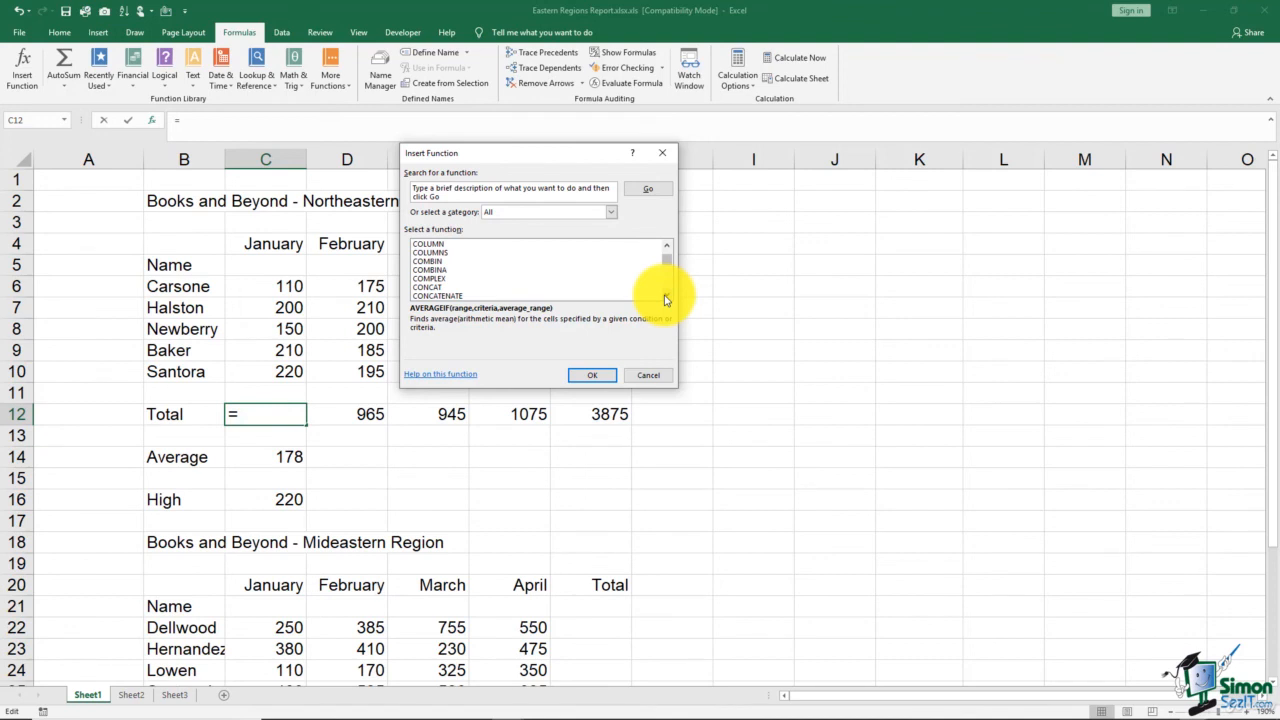
pyautogui.click(457, 296)
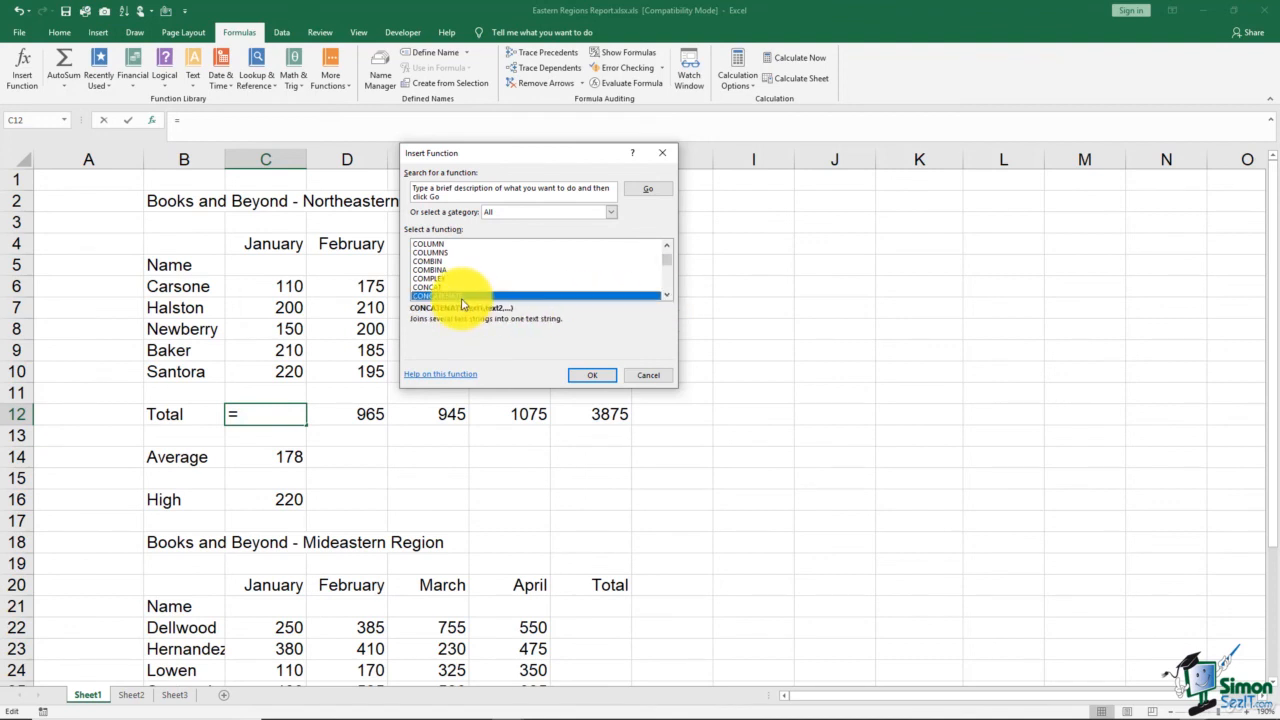